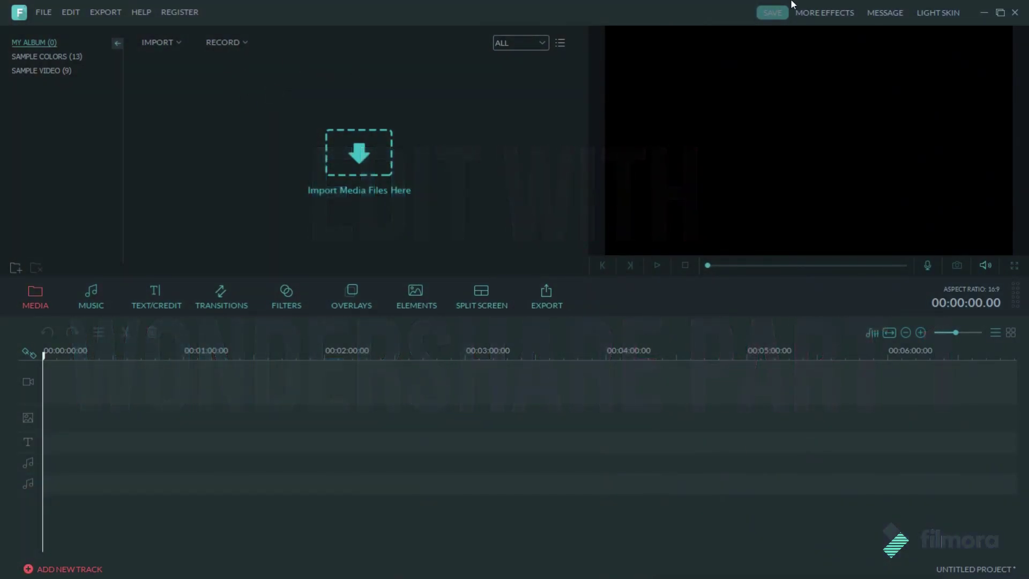
Look through the music, transition, filter, overlay, element and split screen libraries, and return to the media library.
click(748, 13)
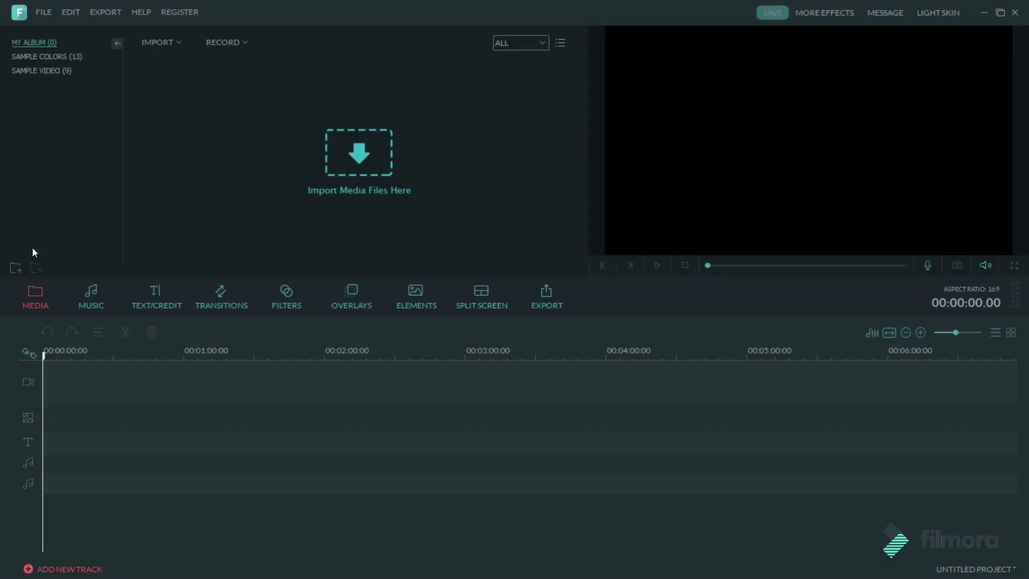
click(91, 293)
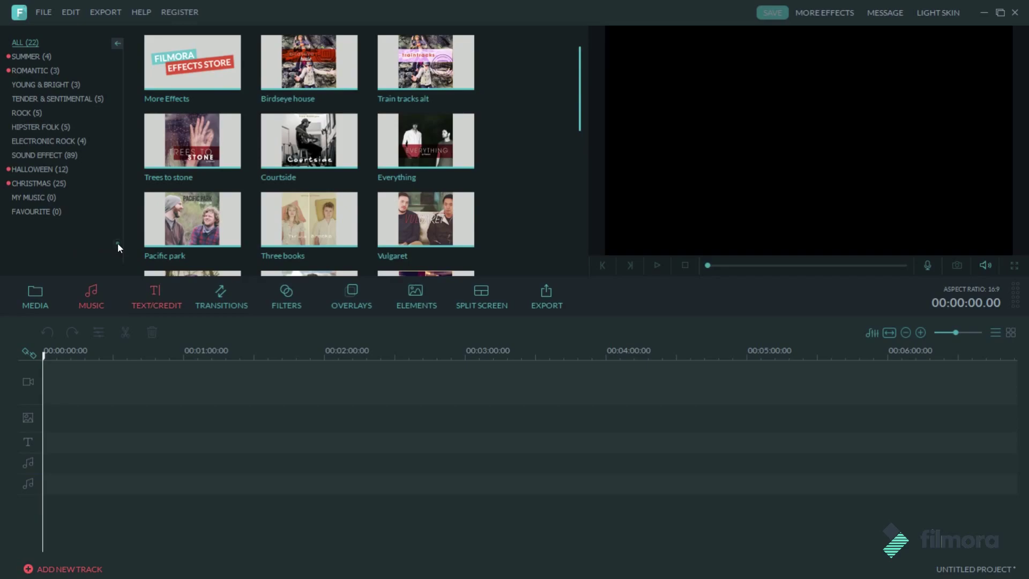
click(148, 303)
click(226, 307)
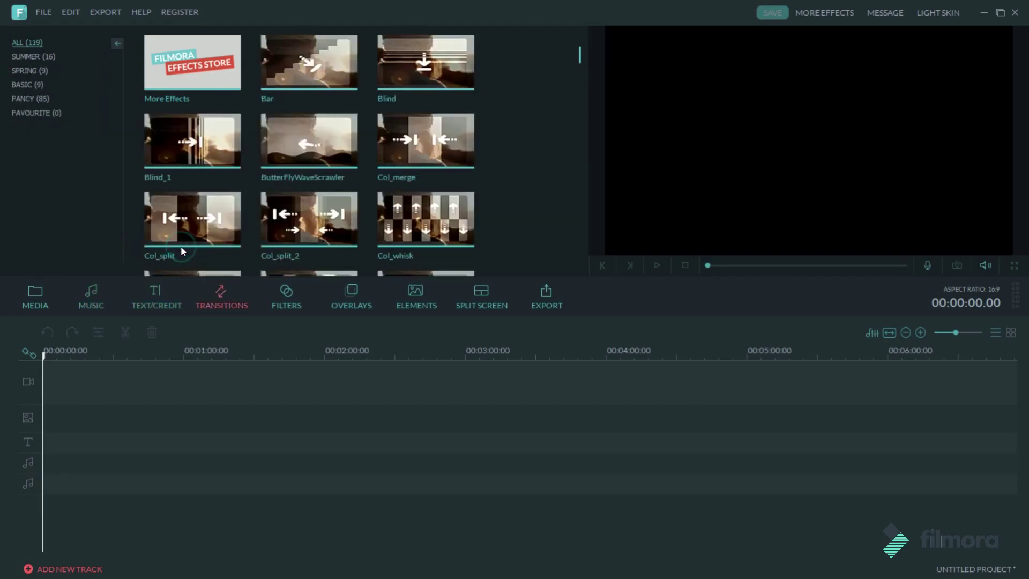
click(26, 70)
click(25, 42)
click(287, 296)
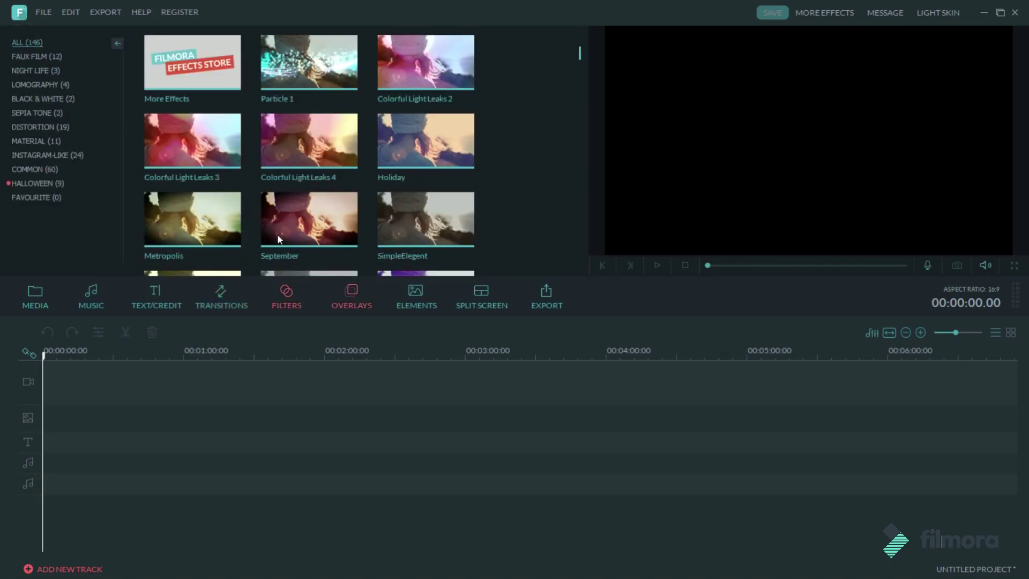
click(351, 297)
click(416, 296)
click(482, 298)
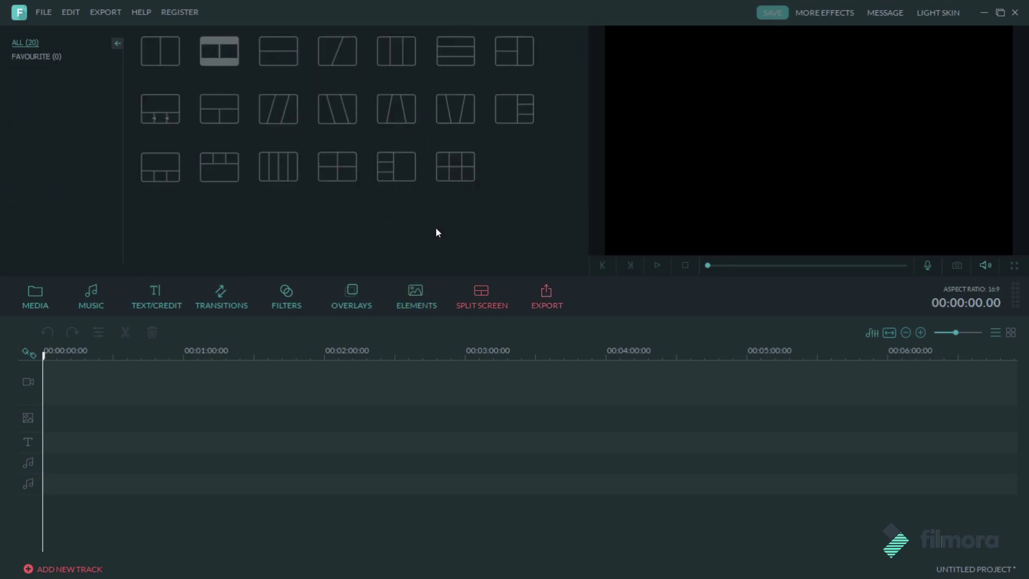
click(36, 297)
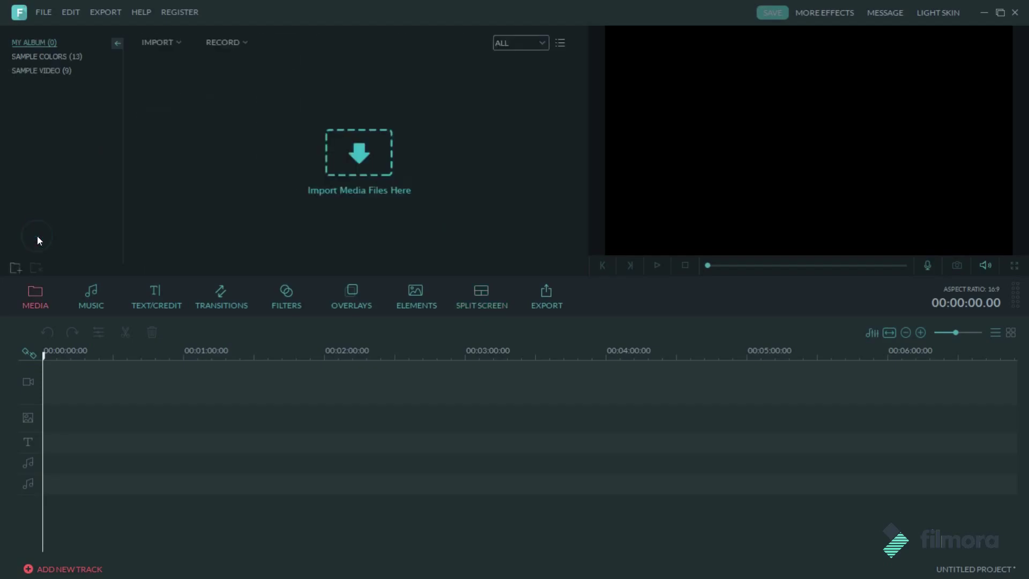
click(128, 37)
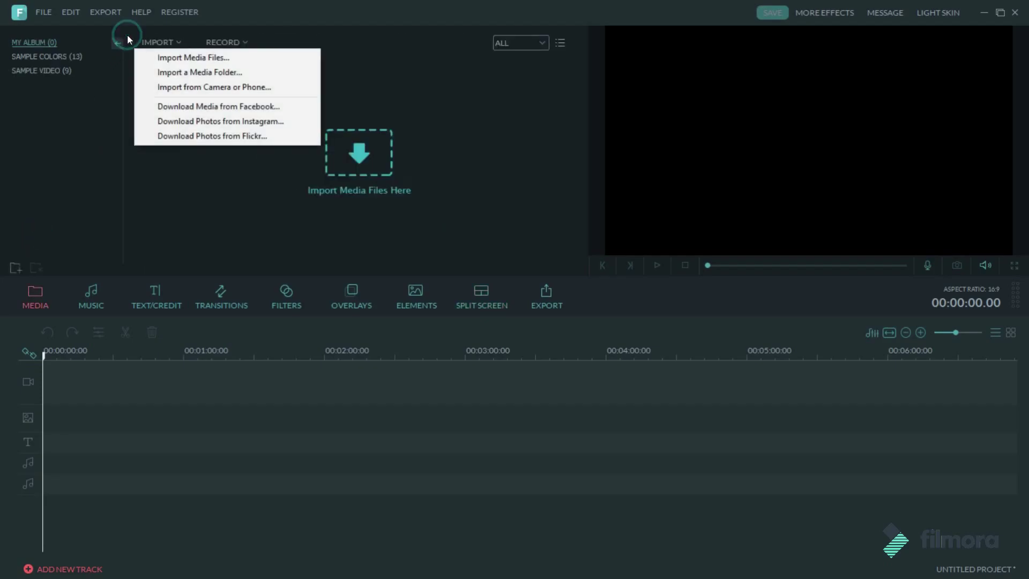
click(137, 55)
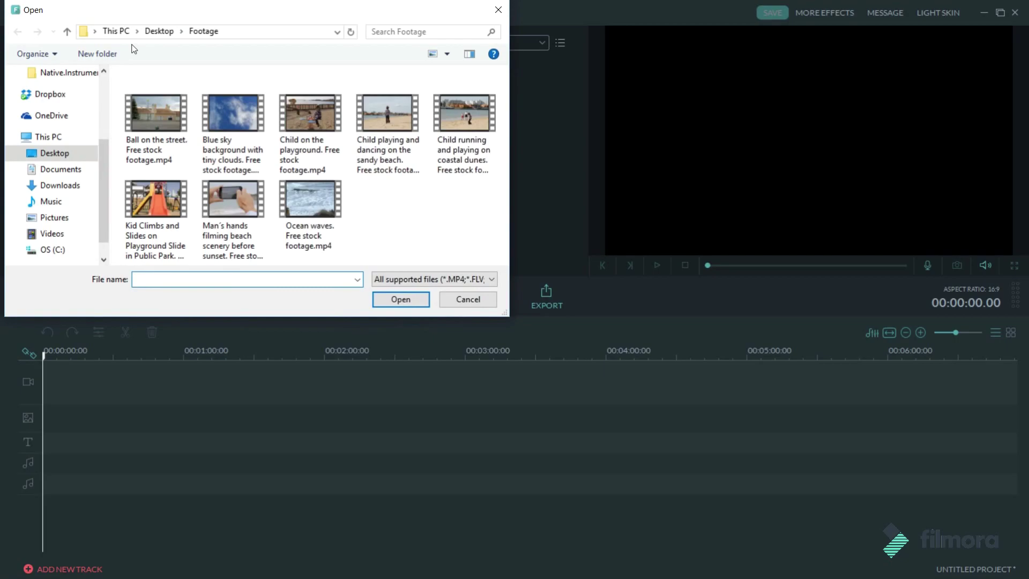
click(134, 111)
click(233, 111)
click(310, 113)
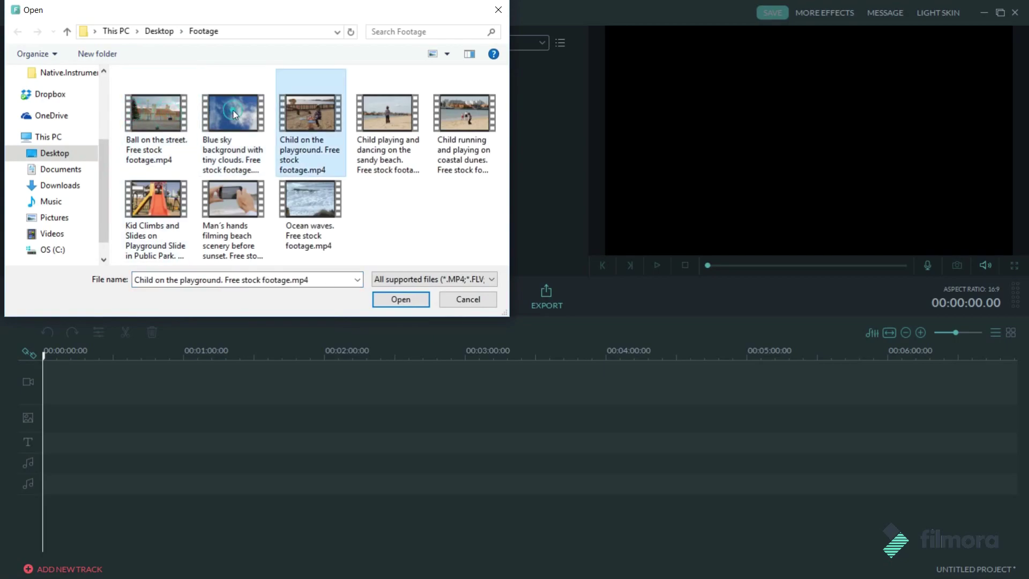
click(468, 299)
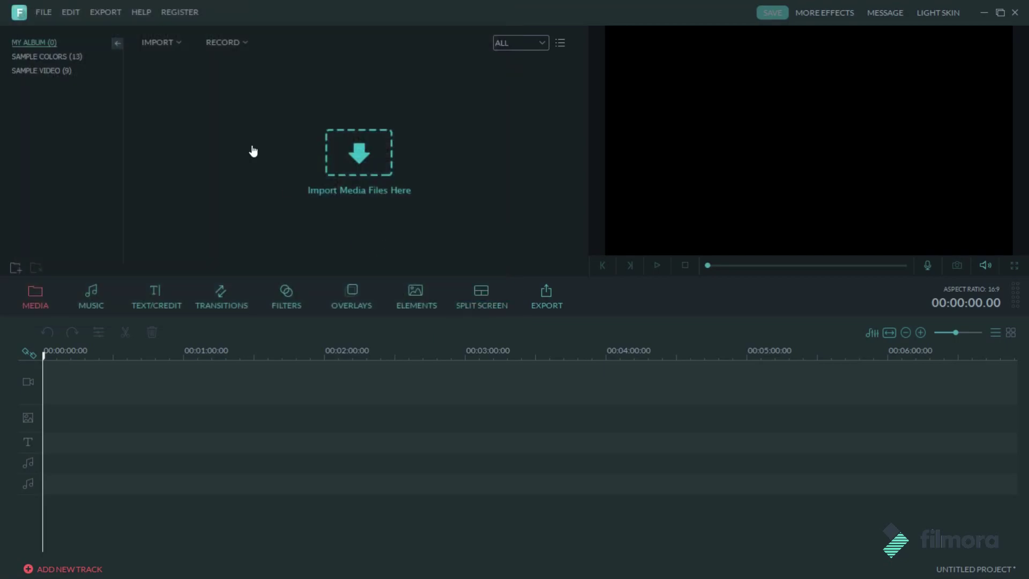
Import the whole Footage folder from the Desktop into the media album.
click(130, 37)
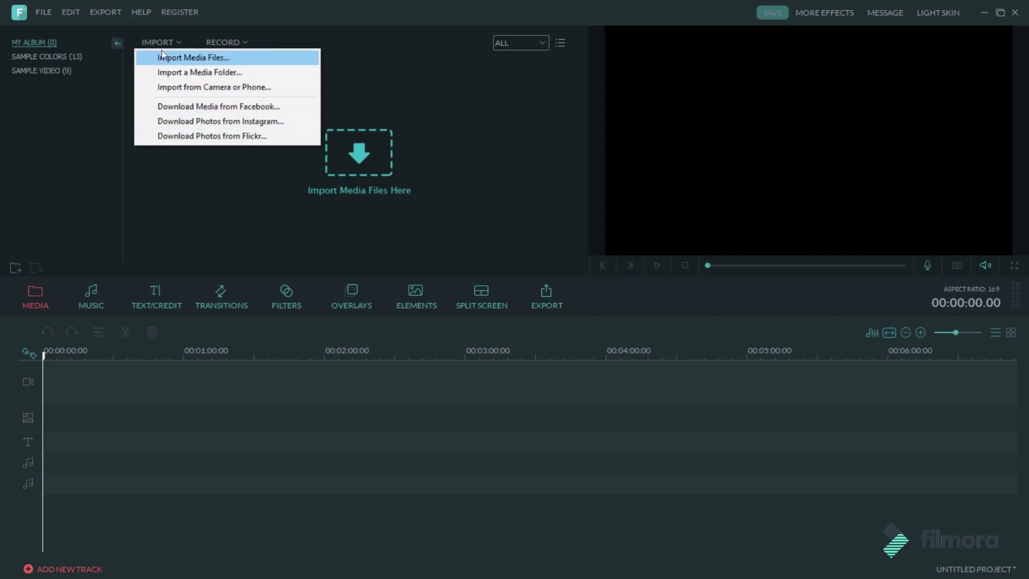
click(166, 72)
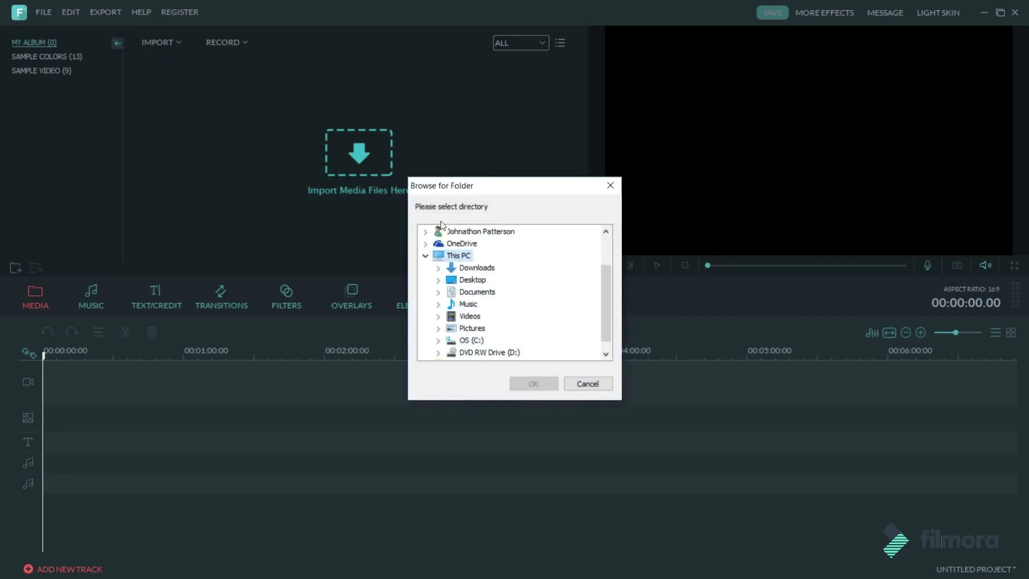
click(359, 224)
click(378, 230)
click(432, 312)
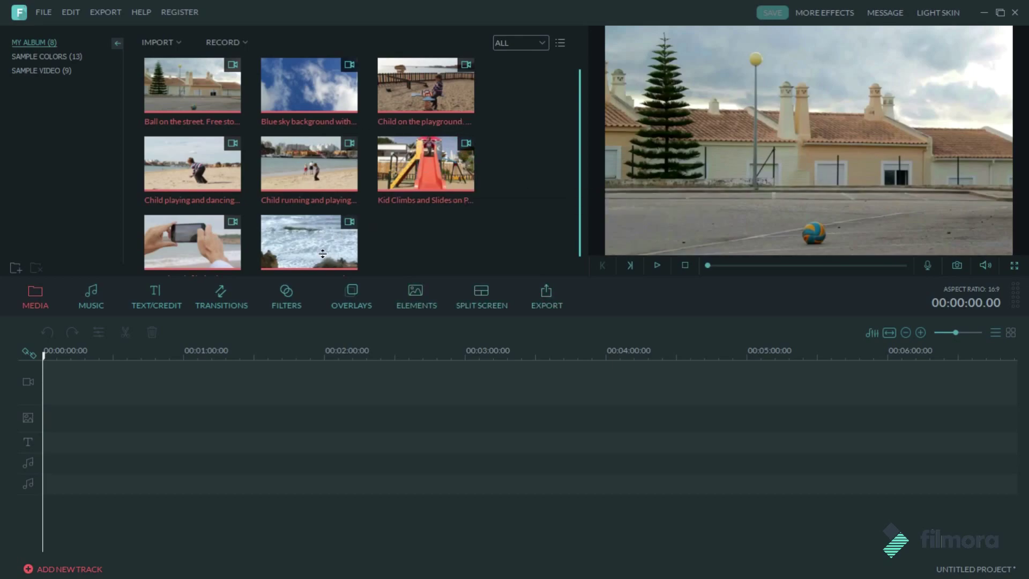
Resize the workspace areas so the media library is slightly narrower and the preview wider, keeping all timeline tracks in view.
drag(323, 254, 325, 346)
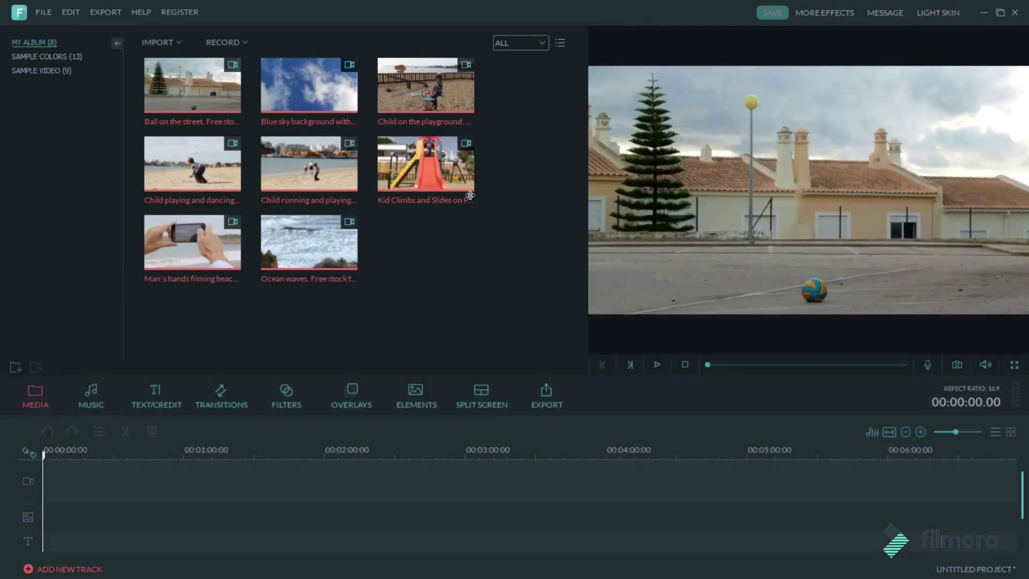
drag(588, 189, 375, 189)
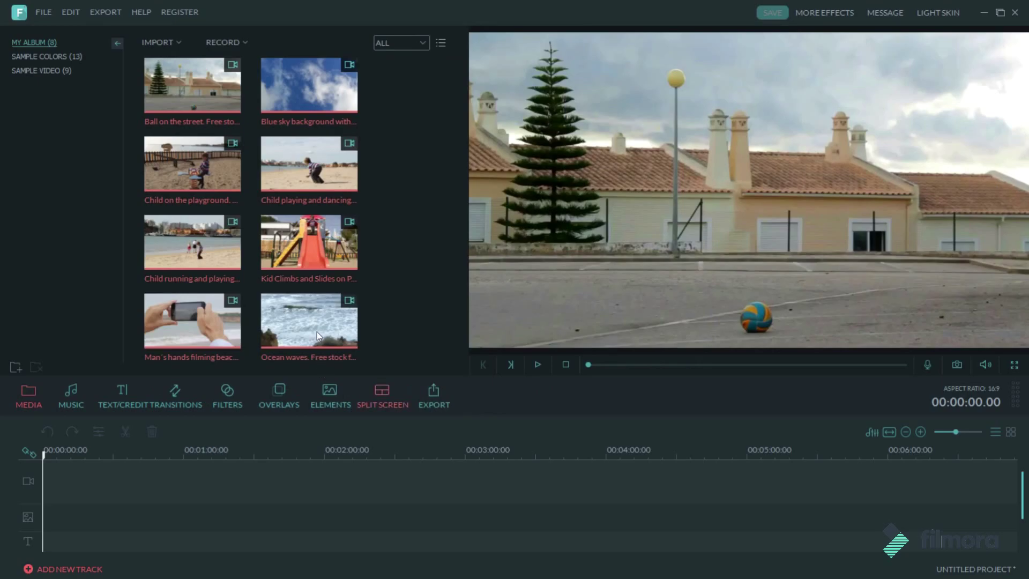
drag(316, 332, 321, 239)
drag(374, 156, 430, 161)
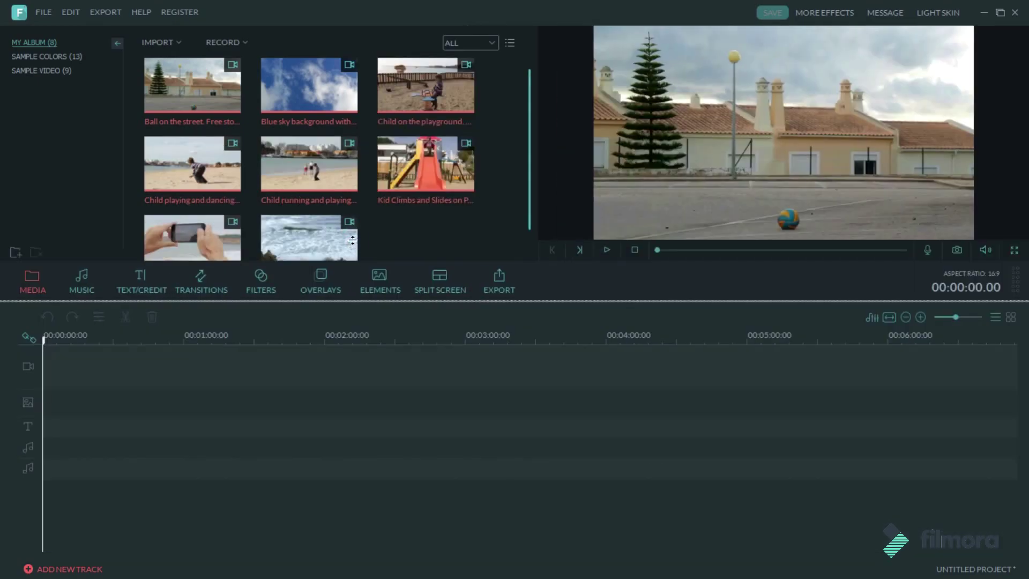
drag(353, 301, 353, 321)
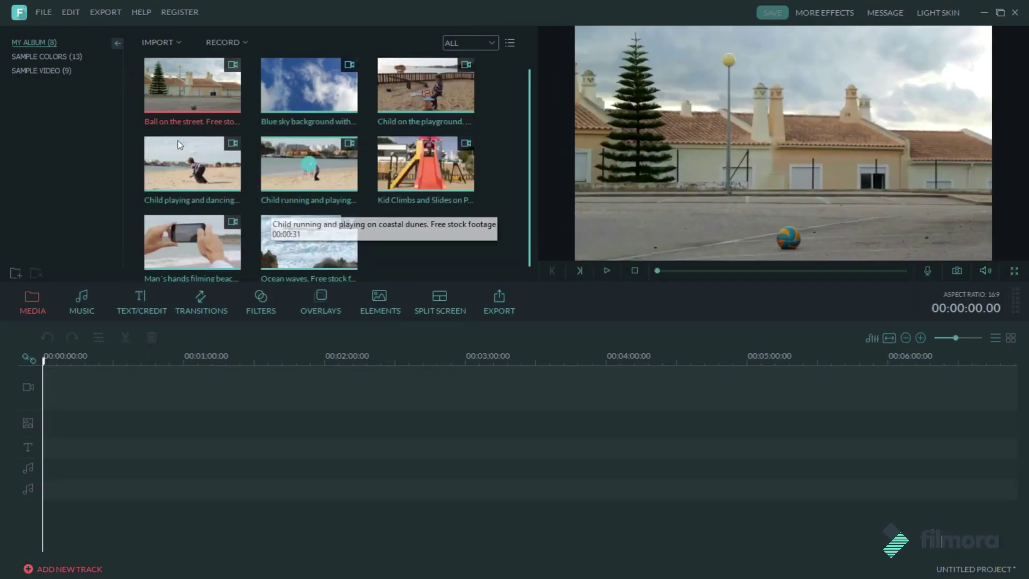
Preview the ball and blue sky clips, and place the blue sky clip at the start of the video track.
key(space)
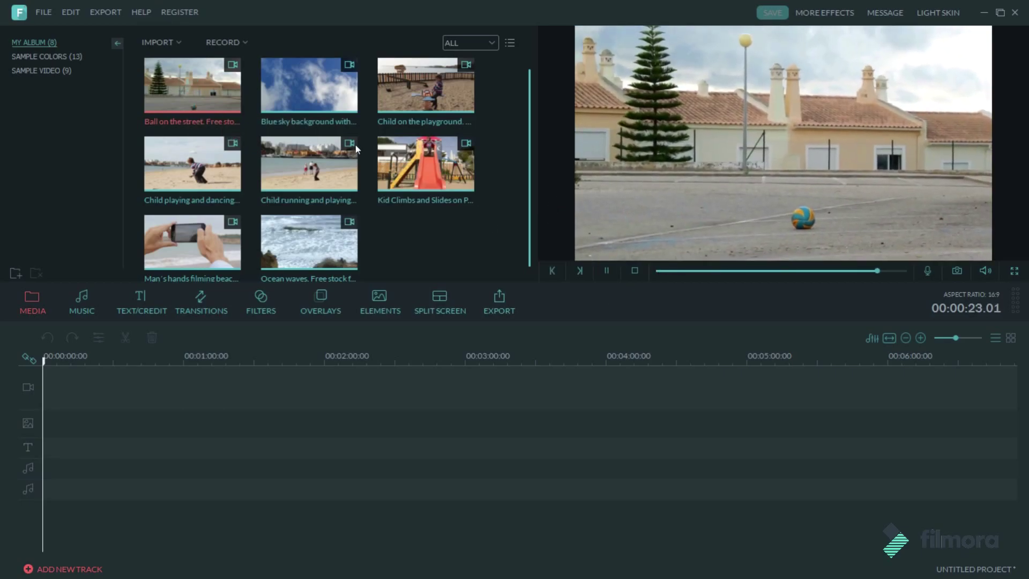
click(265, 88)
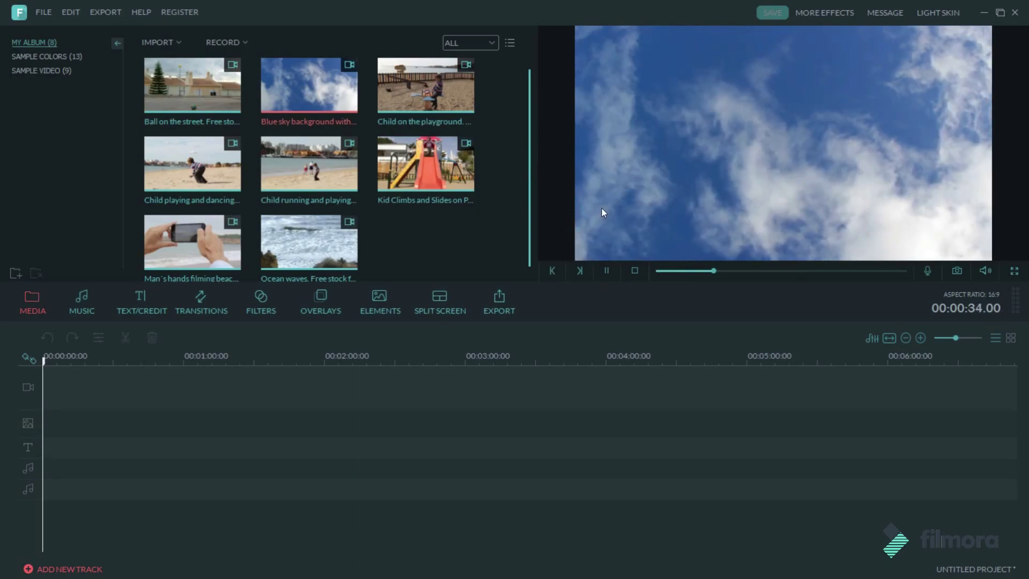
drag(262, 61, 143, 181)
drag(88, 276, 80, 298)
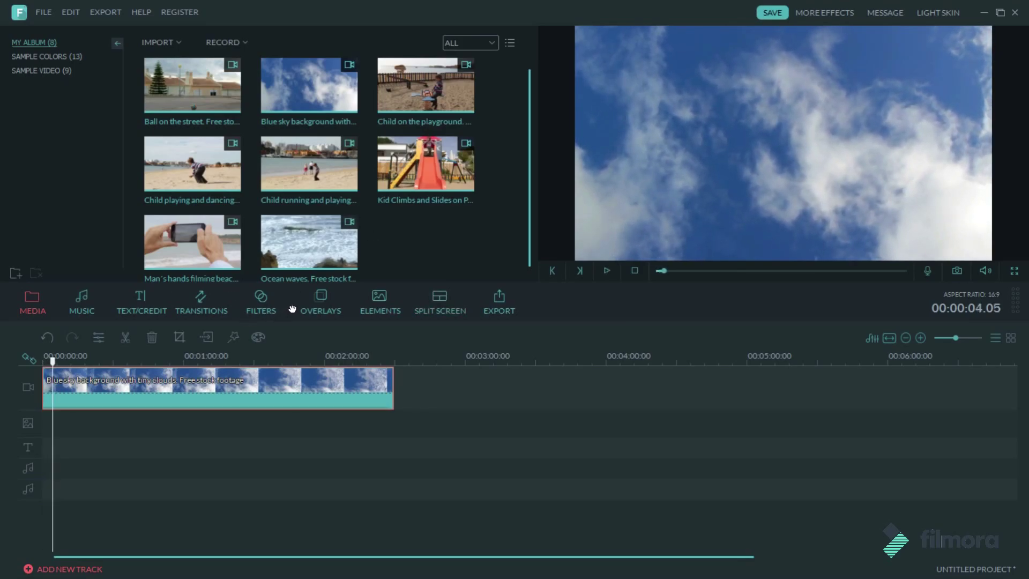
Set the speed of the blue sky clip on the timeline to 10.00 X.
right_click(165, 390)
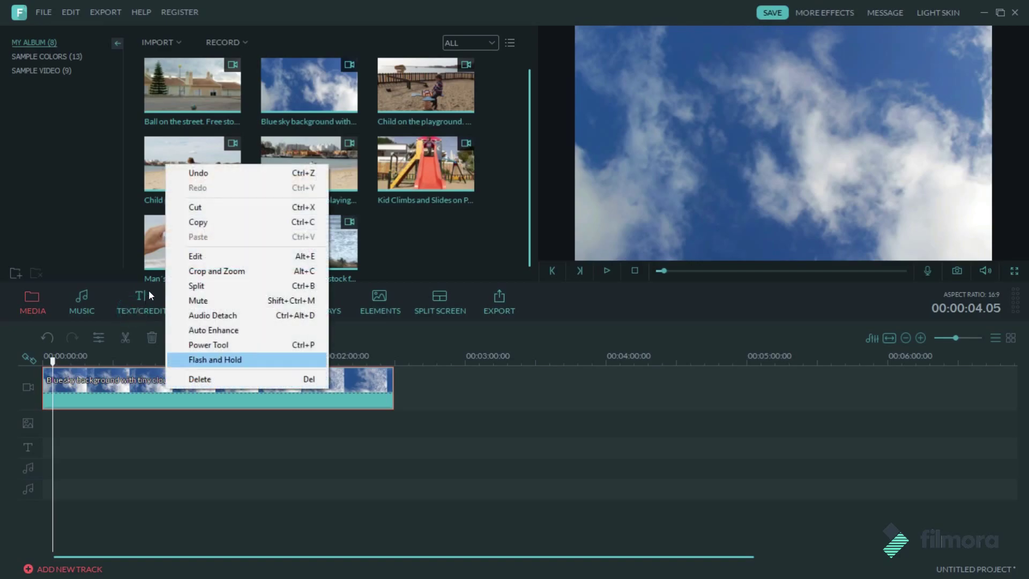
click(98, 322)
right_click(123, 402)
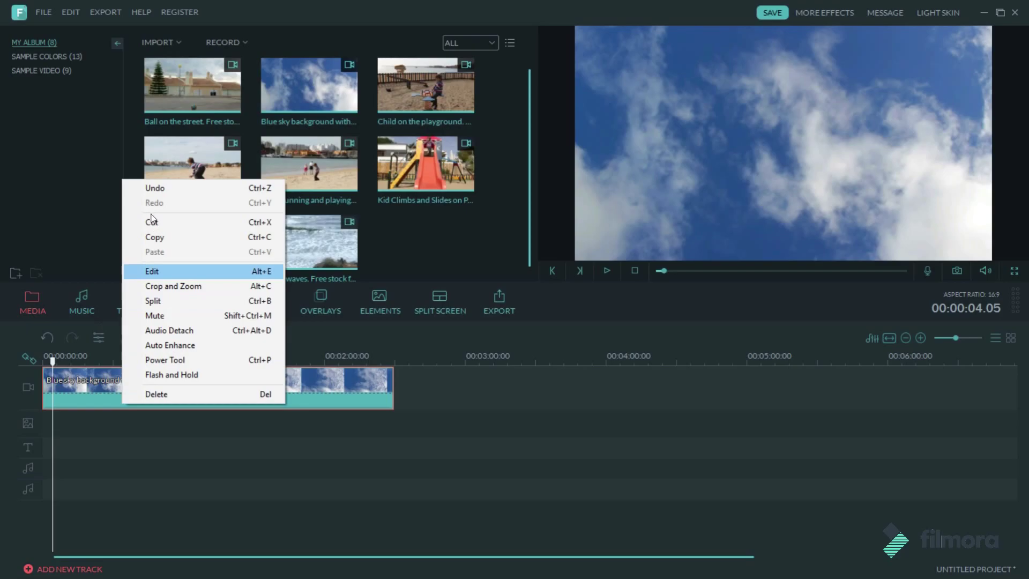
click(152, 271)
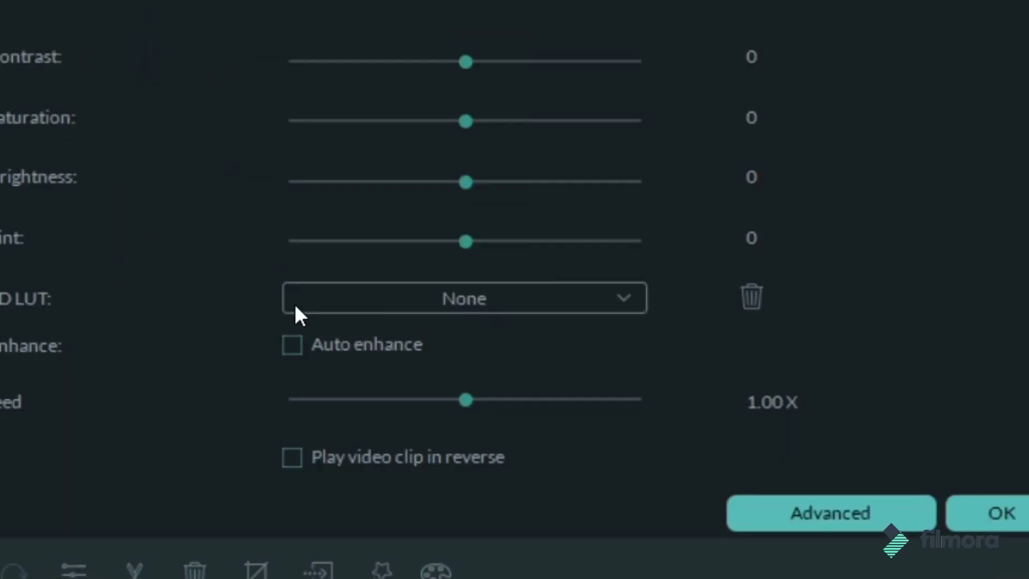
drag(466, 400, 641, 399)
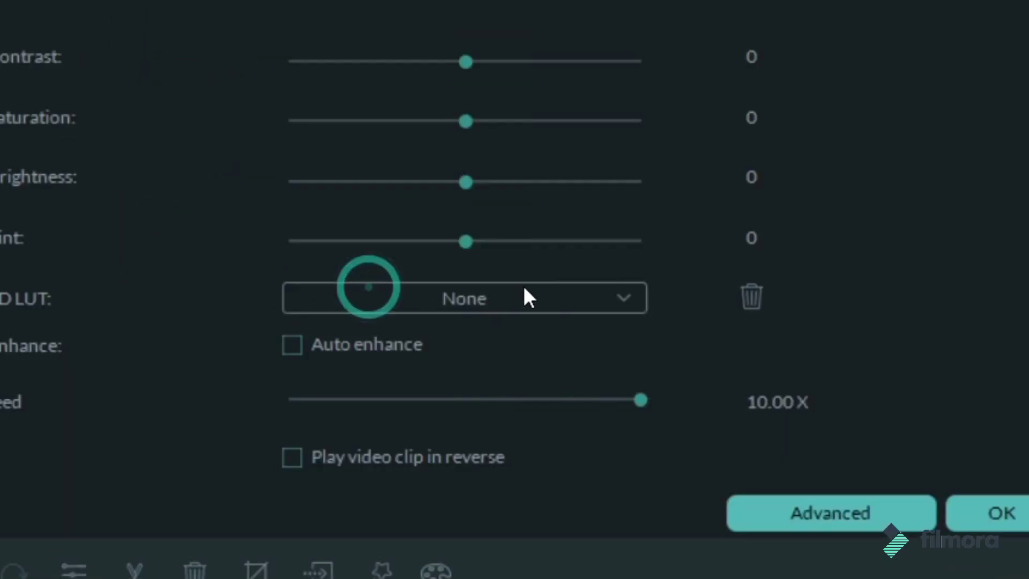
click(1001, 513)
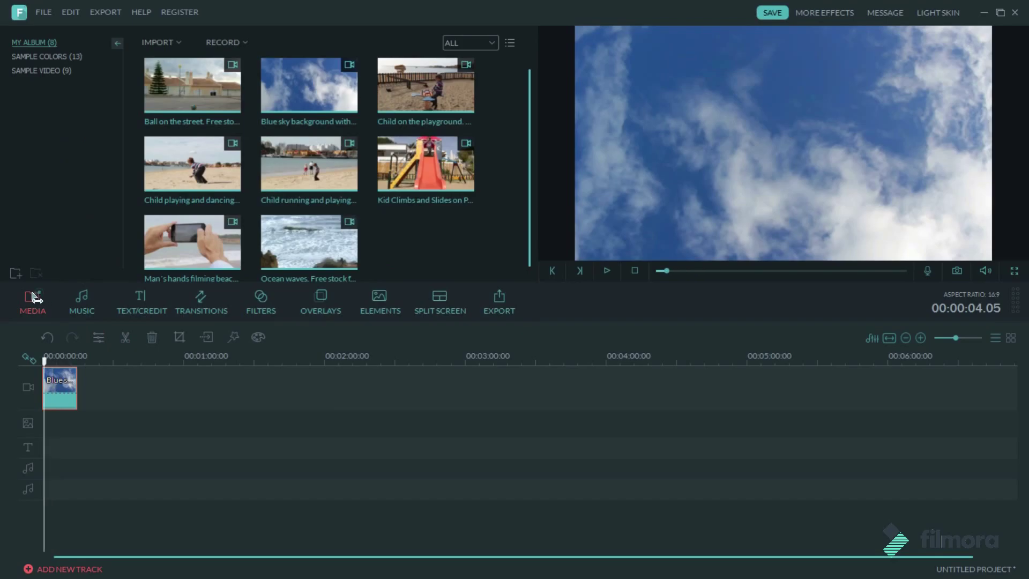
Play the sped-up blue sky clip up to 00:00:06.20 and split it there.
key(space)
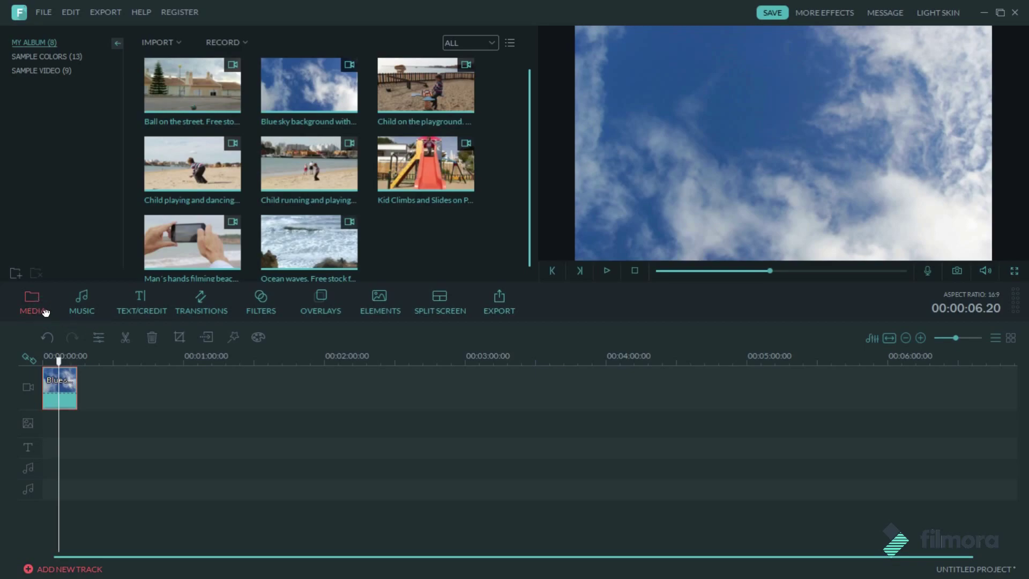
right_click(54, 389)
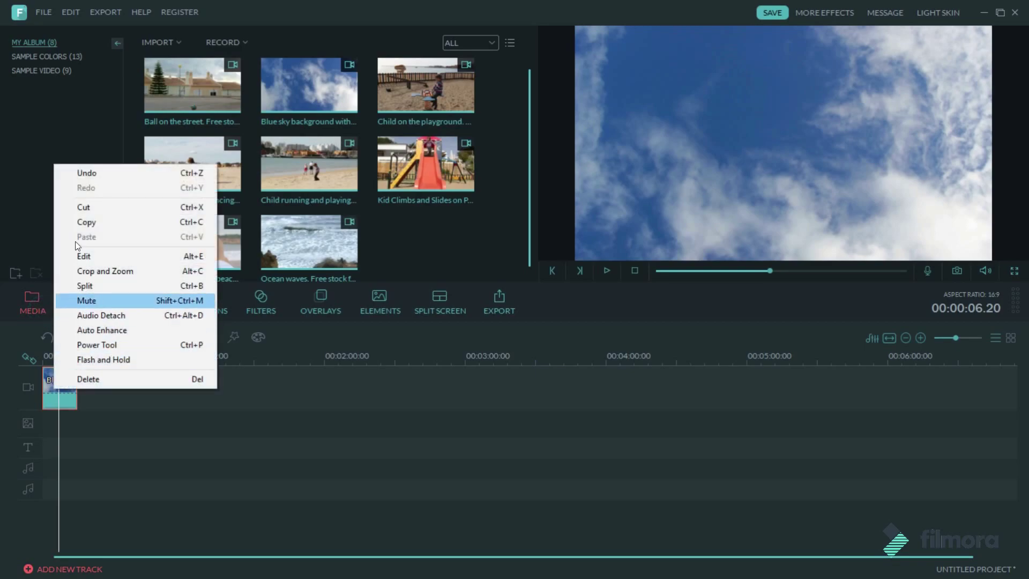
key(Up)
key(Return)
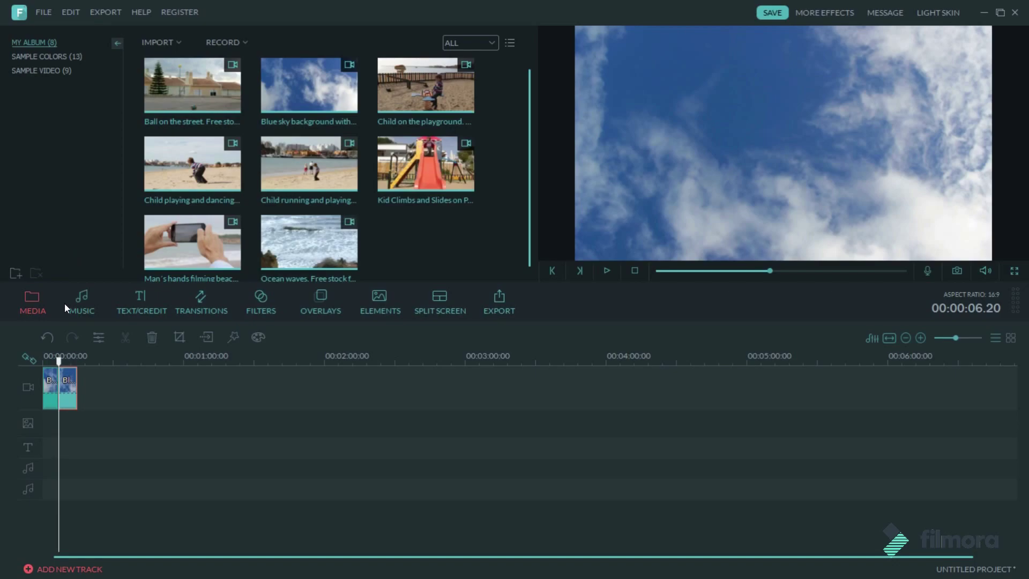
Delete the second part of the split blue sky clip from the video track.
key(Delete)
drag(124, 407, 124, 387)
right_click(72, 396)
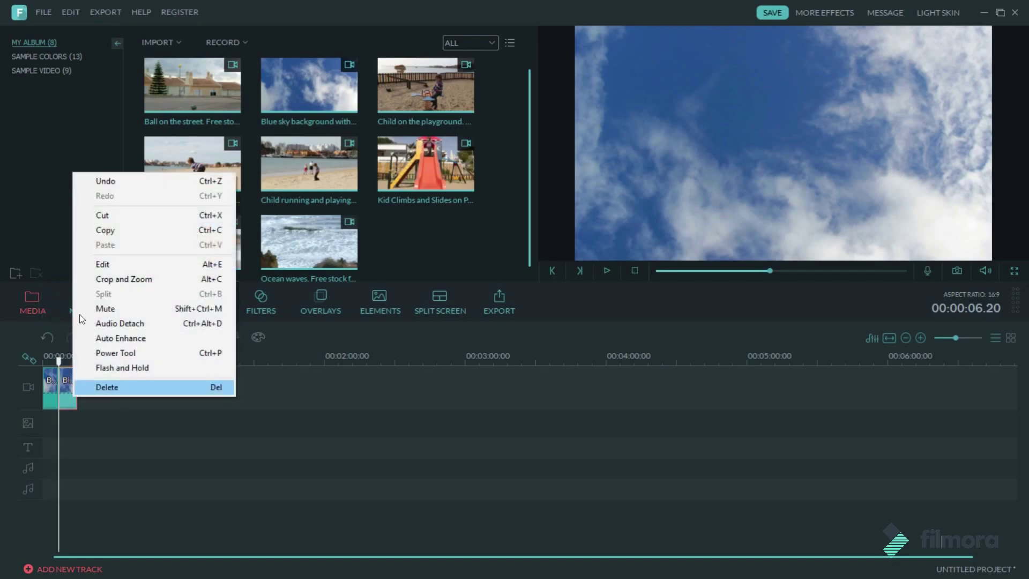
key(Return)
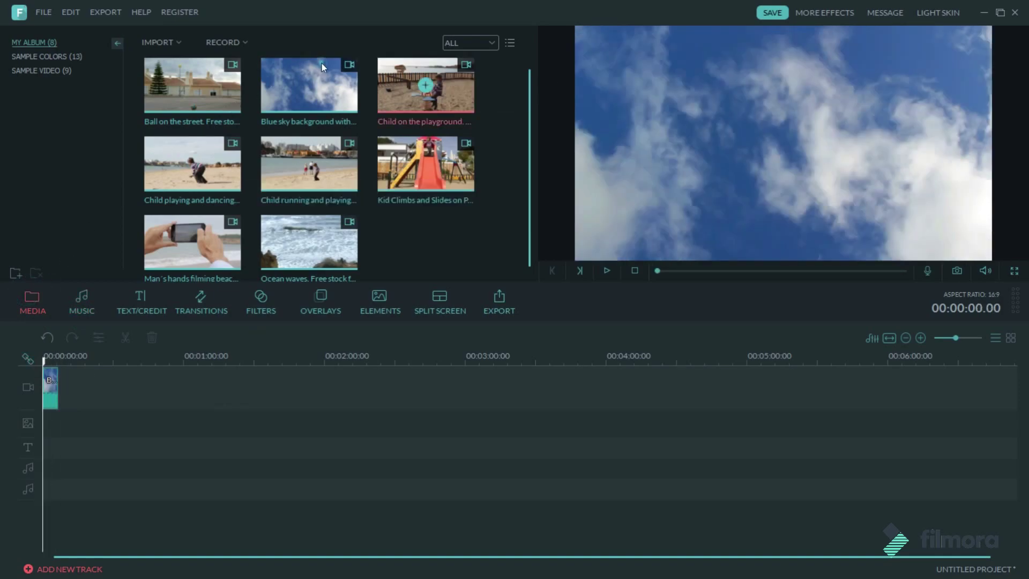
Preview the playground, running child and ocean waves clips, and add the ocean waves clip directly after the blue sky clip.
key(space)
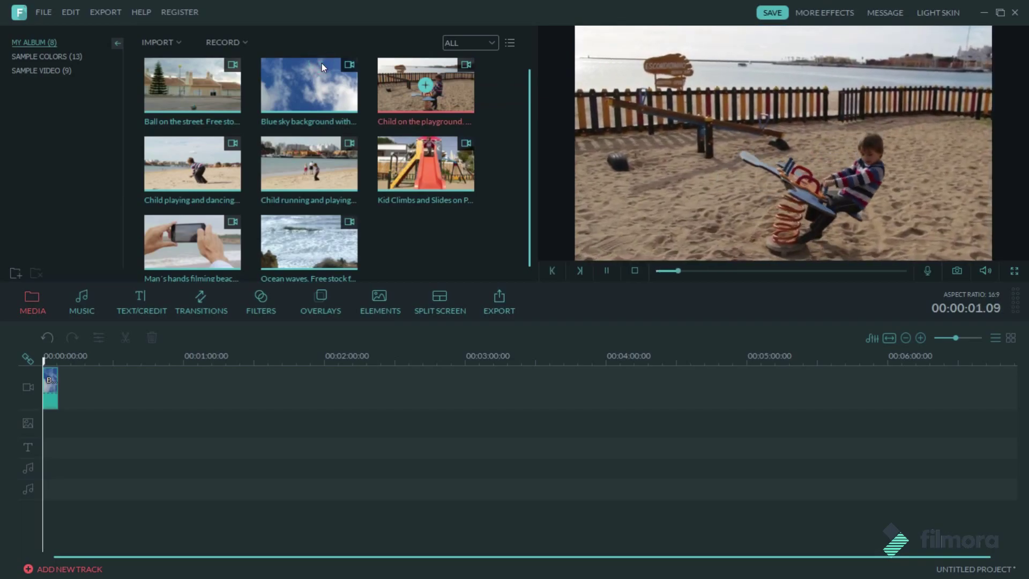
click(308, 163)
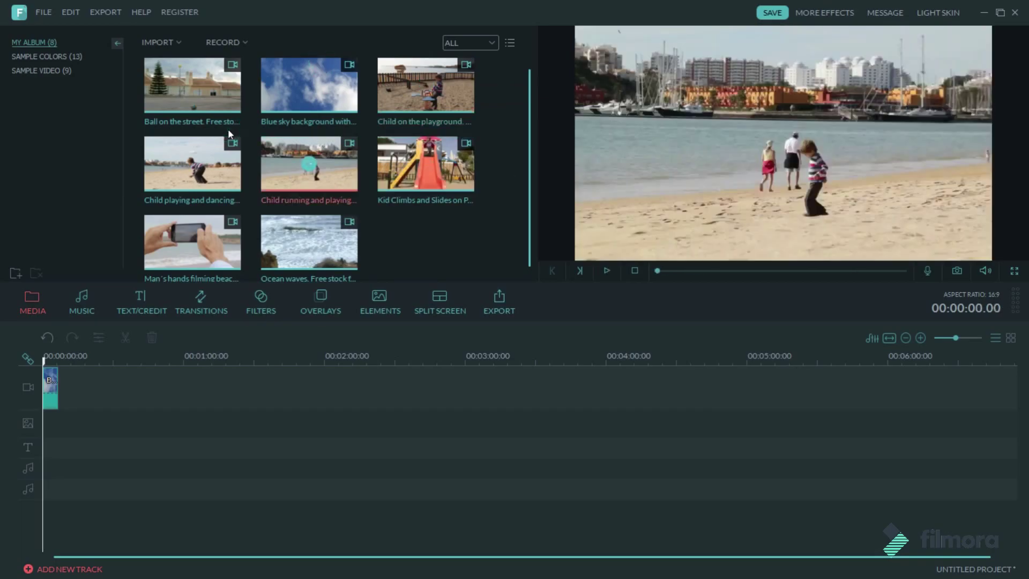
double_click(308, 241)
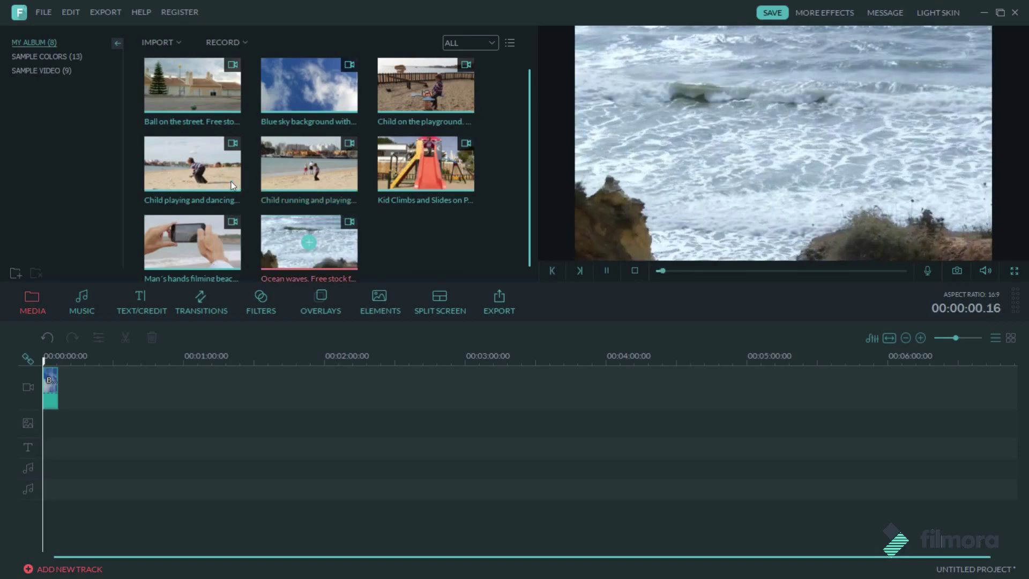
click(309, 242)
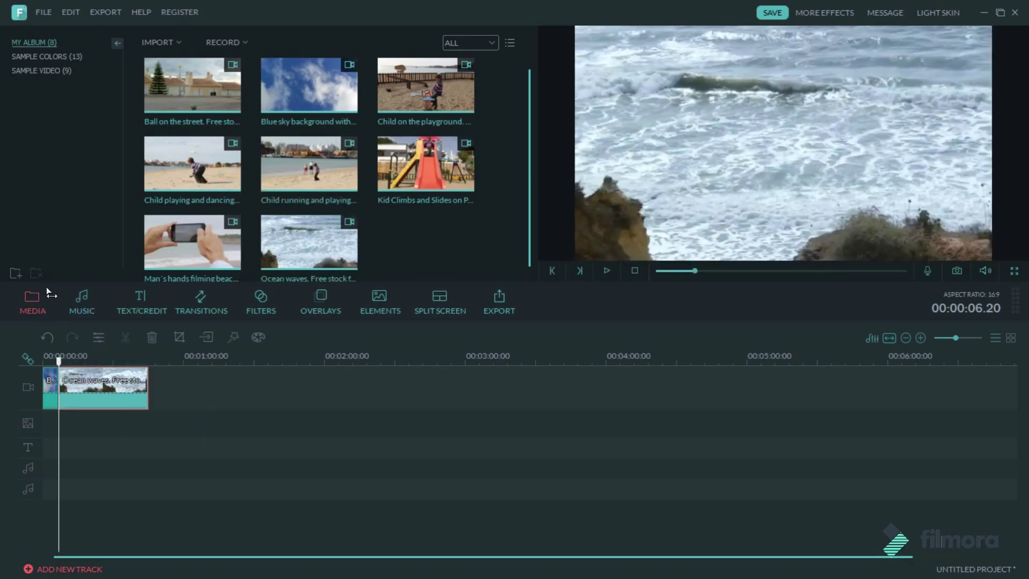
Play the start of the ocean waves clip and preview the Pastel Triangle 3 transition from the Spring category.
key(space)
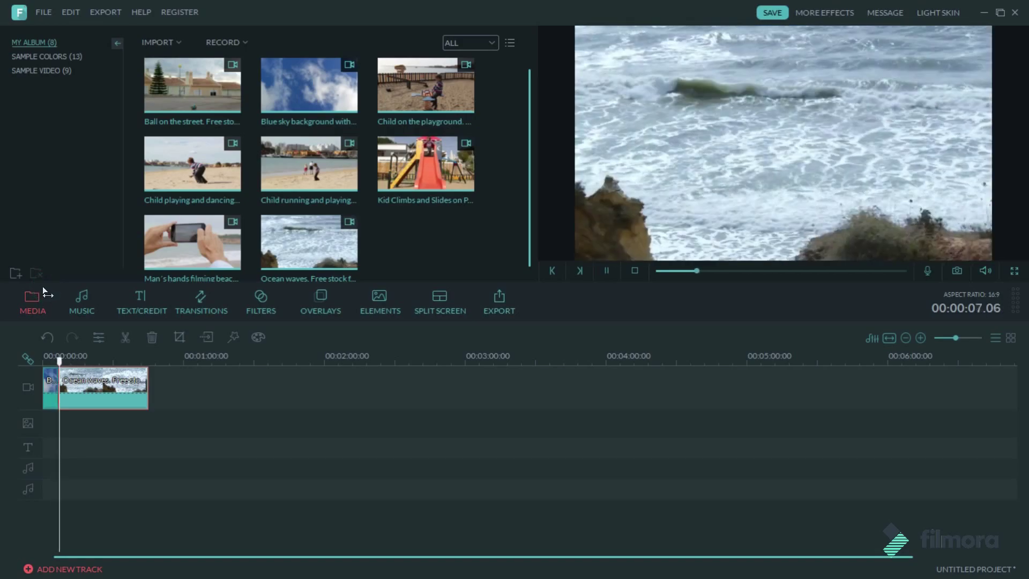
key(space)
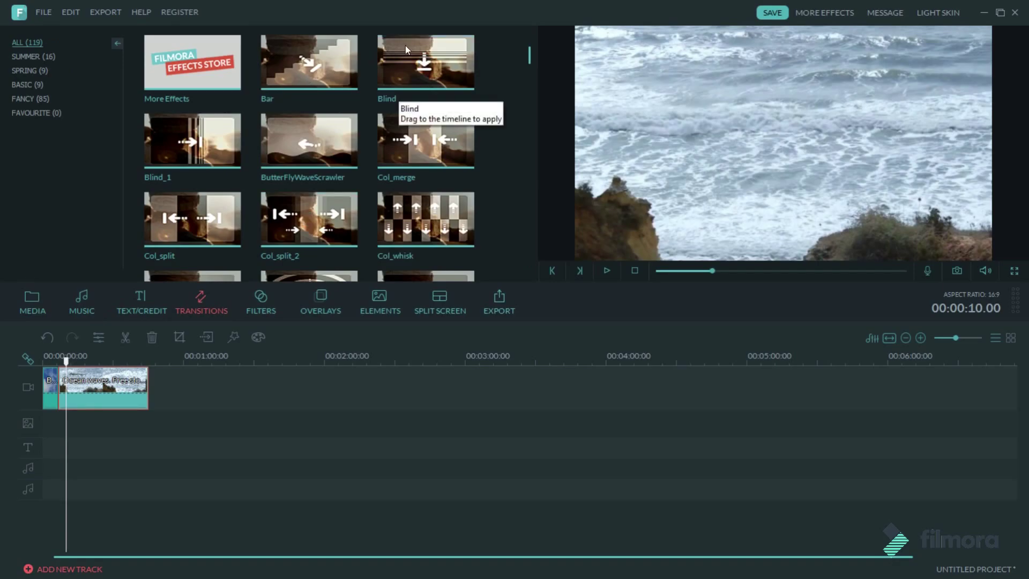
click(26, 69)
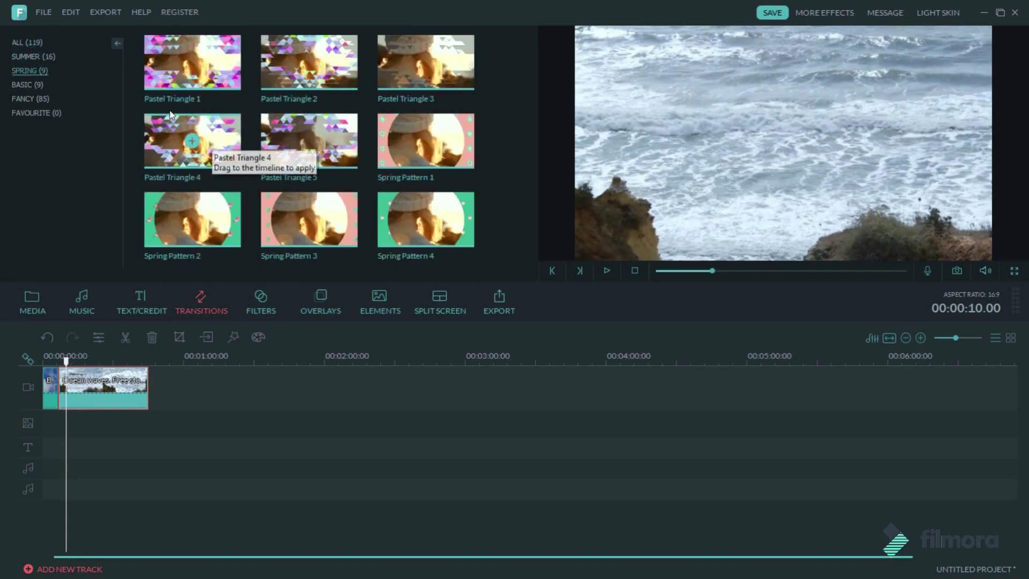
click(366, 67)
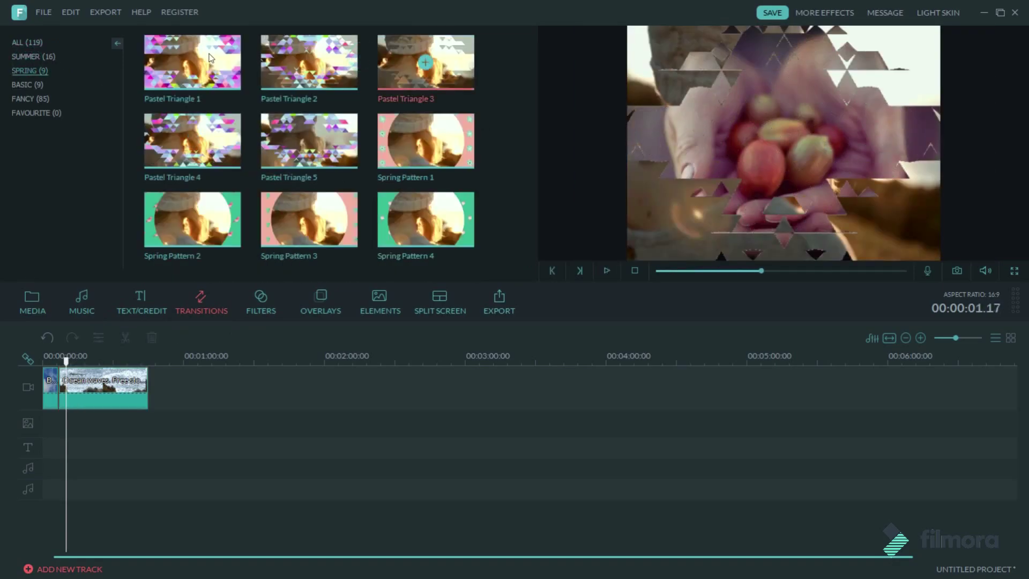
Apply the Dissolve transition between the blue sky and ocean waves clips on the video track.
click(30, 43)
scroll(422, 75, down, 8)
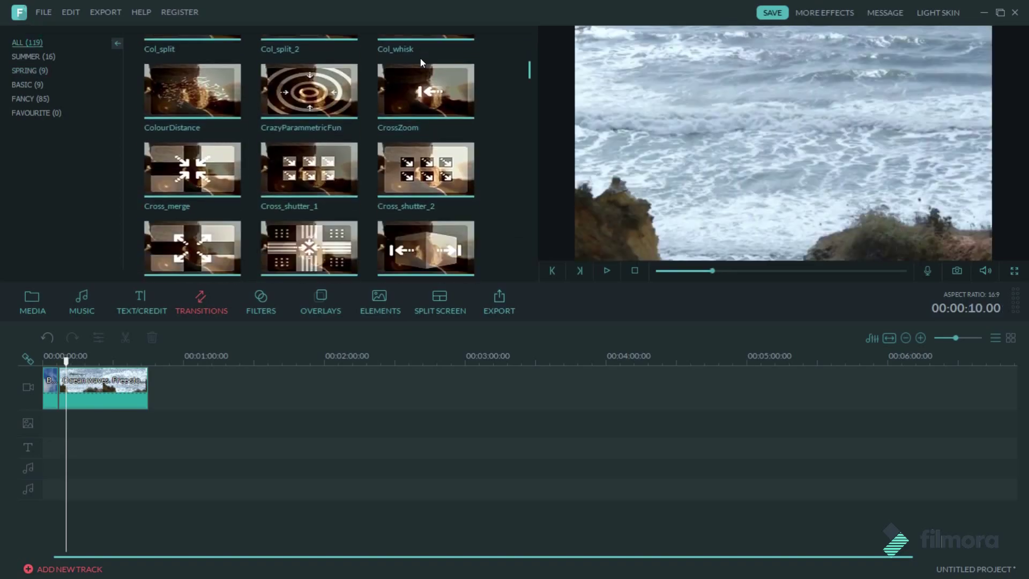
scroll(421, 76, down, 1)
drag(269, 114, 140, 283)
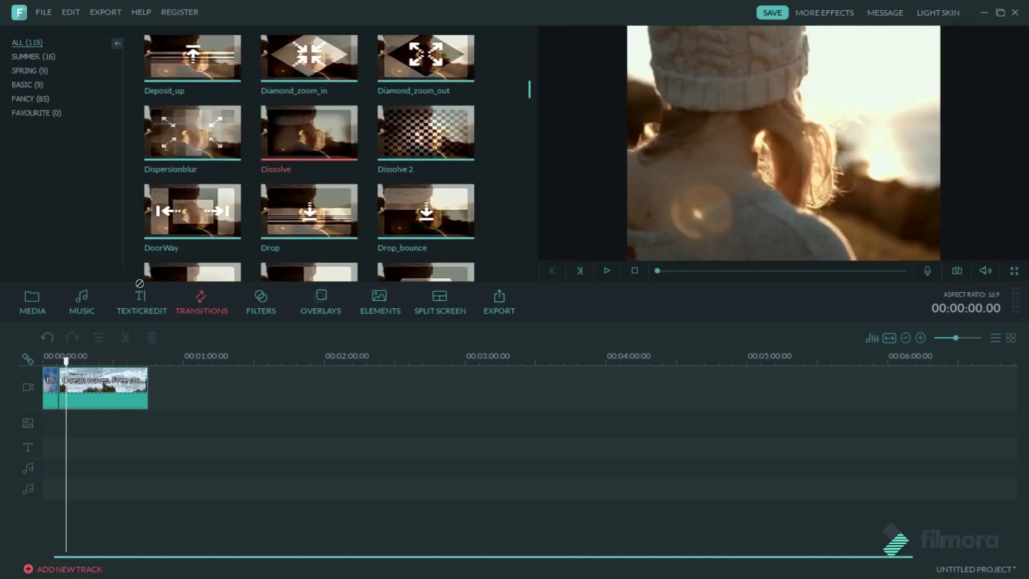
drag(52, 317, 48, 319)
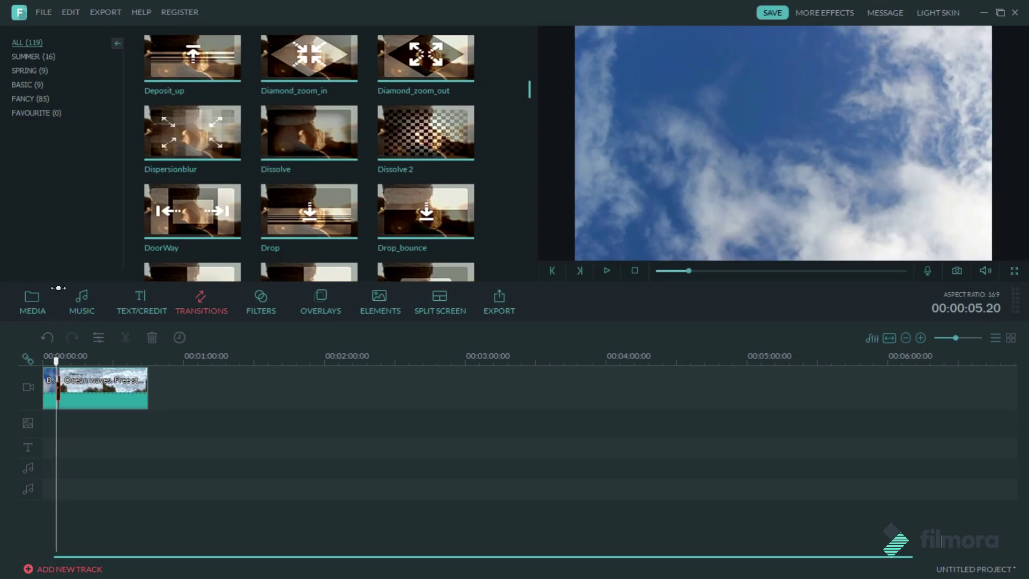
Play the timeline across the Dissolve transition between the two clips.
drag(80, 285, 450, 284)
drag(119, 288, 187, 298)
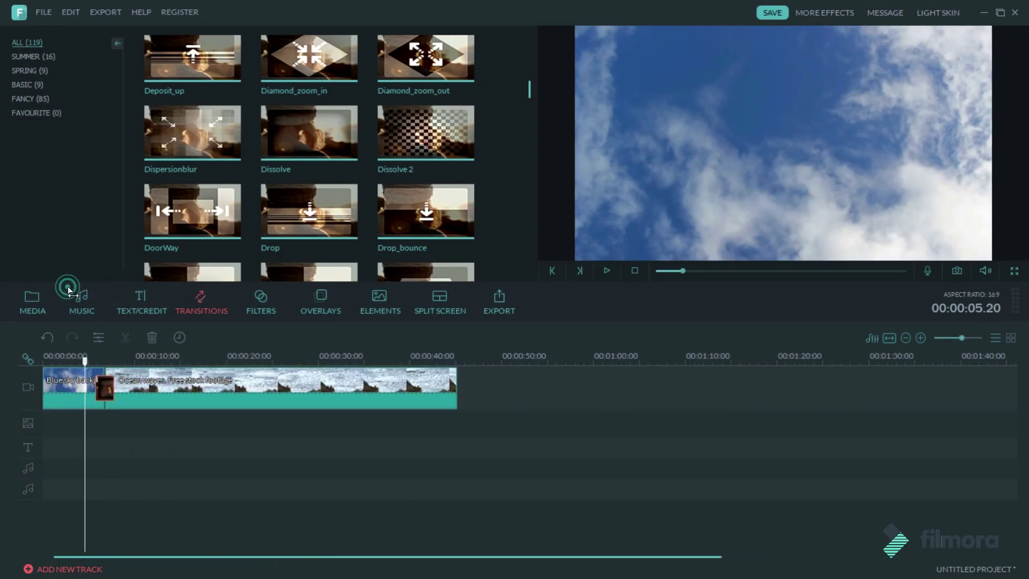
key(space)
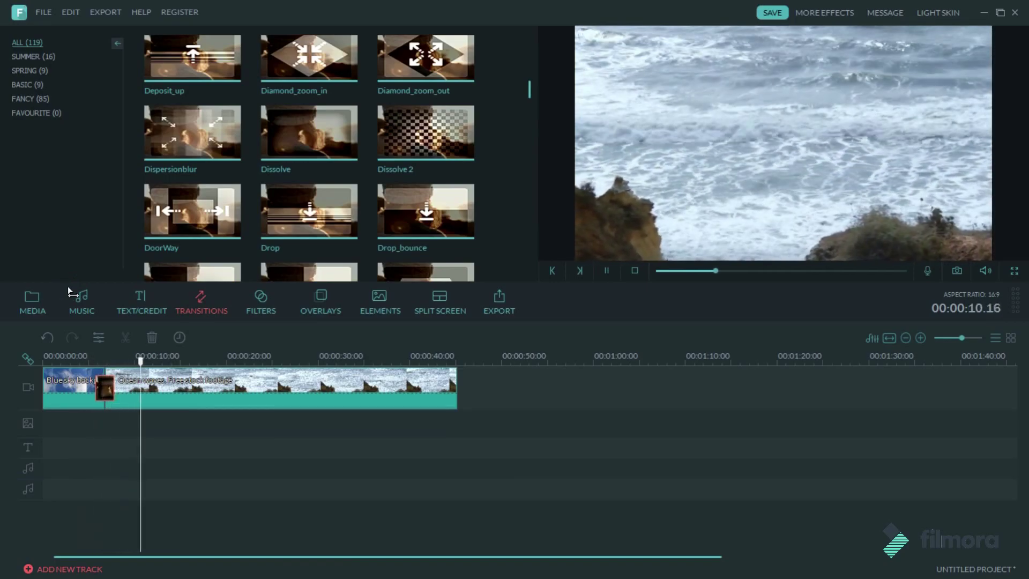
Return the playhead to the start of the timeline and browse the Opener titles, previewing the Space title.
click(50, 304)
click(23, 242)
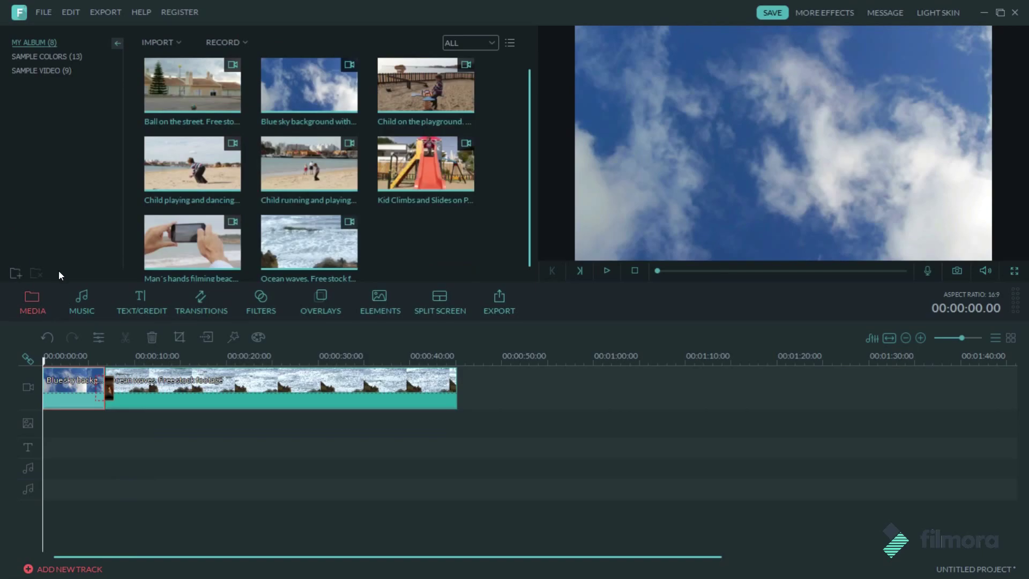
click(108, 243)
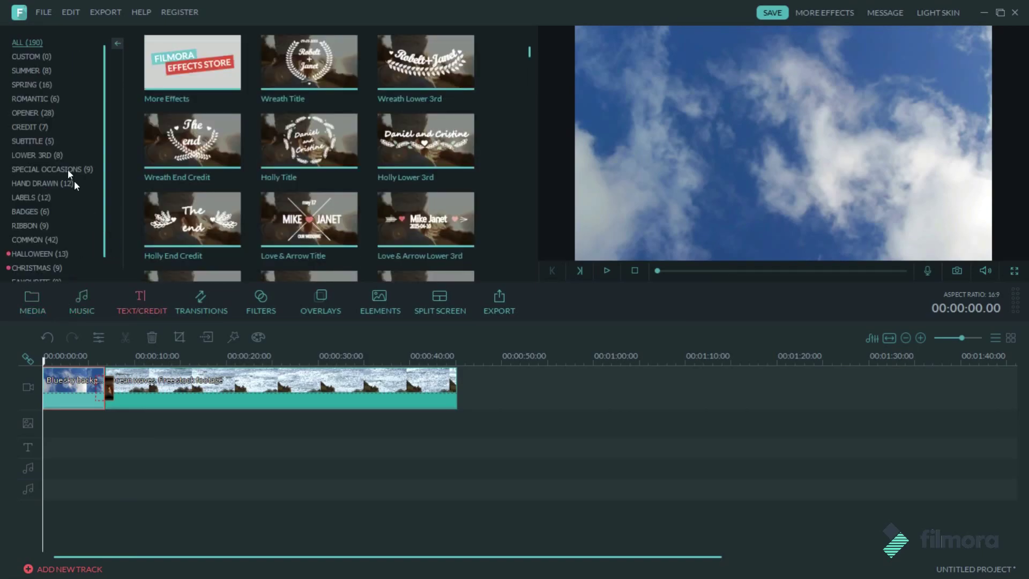
click(39, 113)
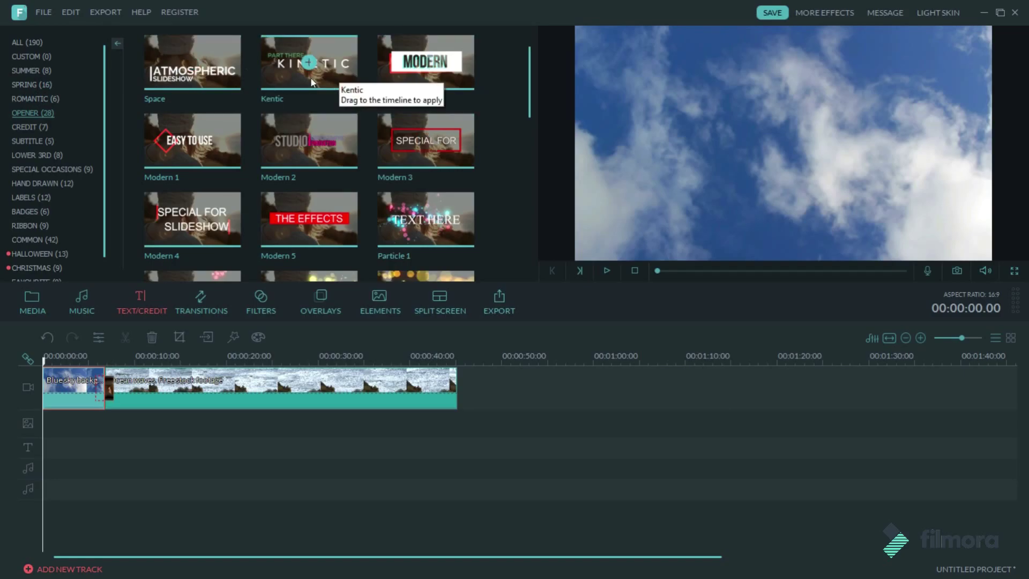
scroll(424, 70, down, 3)
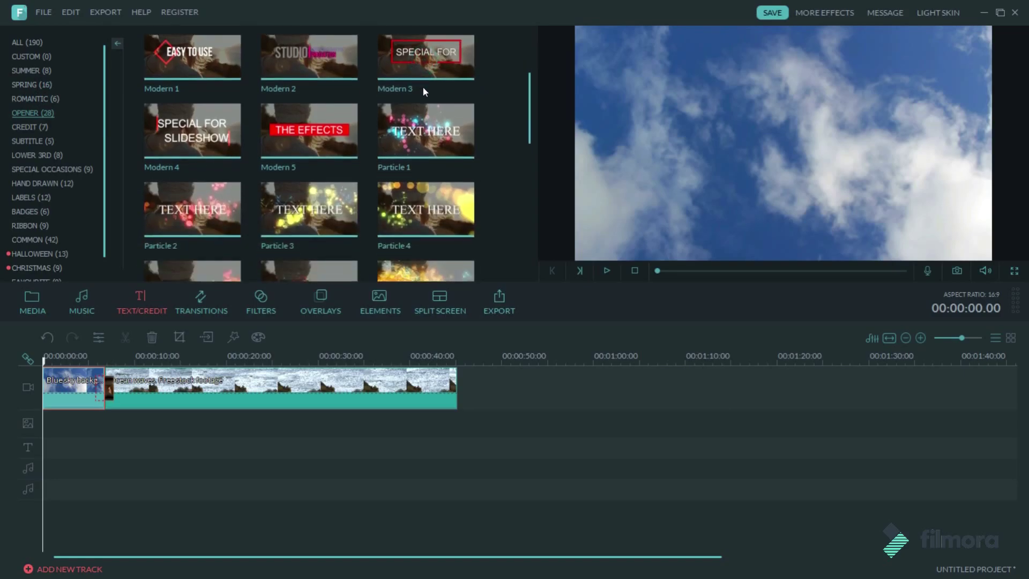
scroll(421, 86, up, 3)
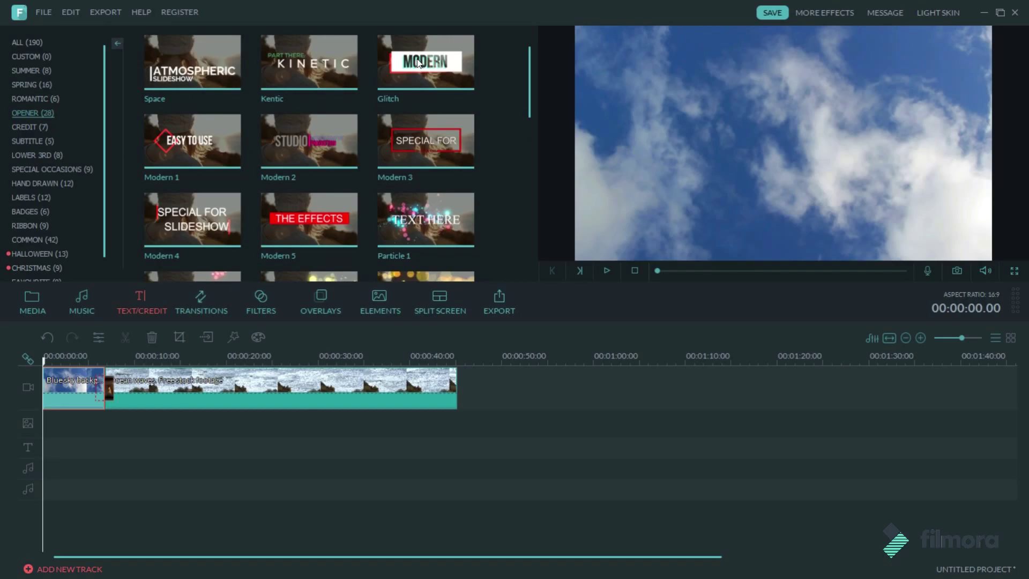
click(164, 67)
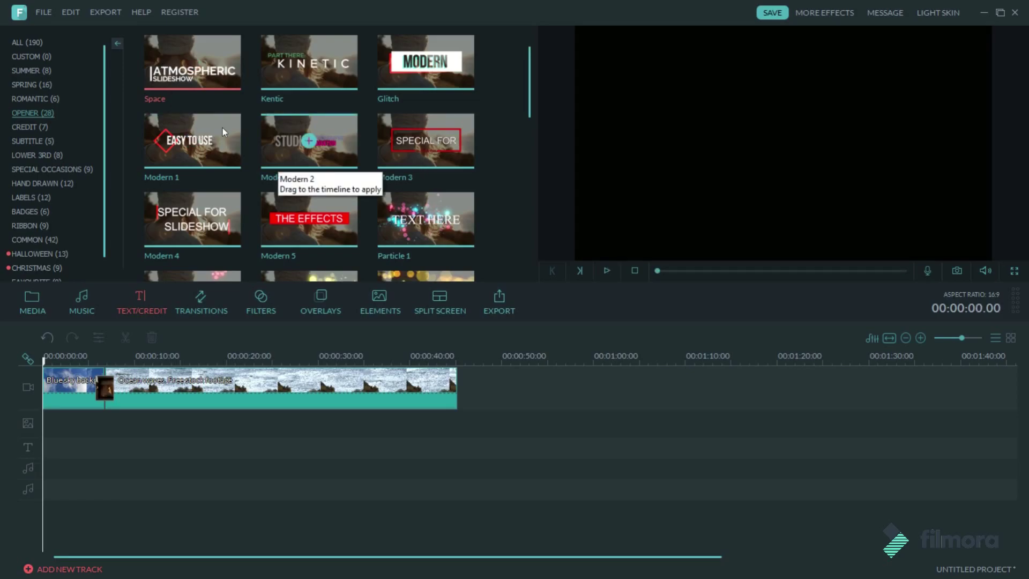
Find Spring Flower Title 2 among the Spring titles, add it at the start of the text track and play it.
click(37, 65)
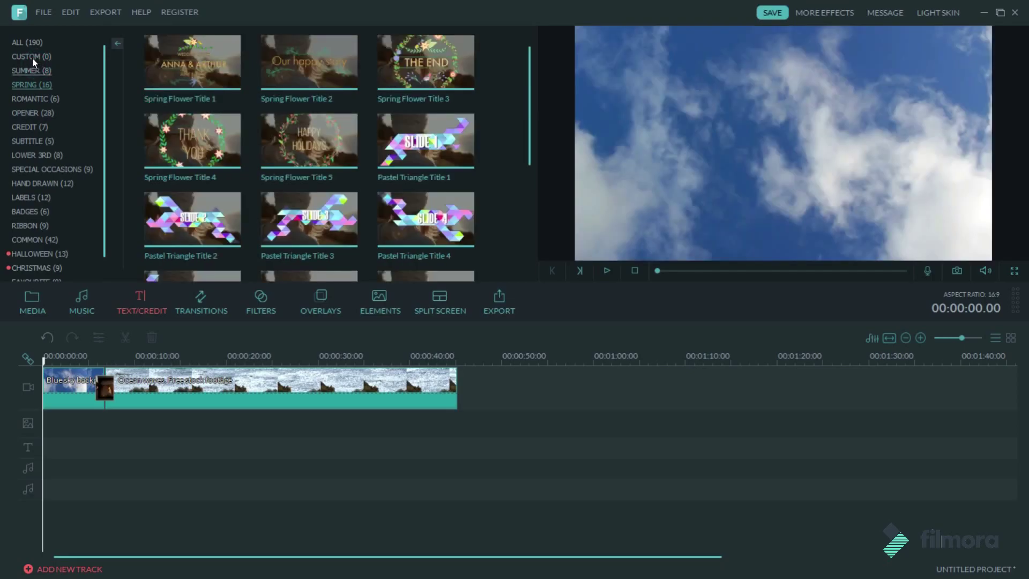
click(32, 59)
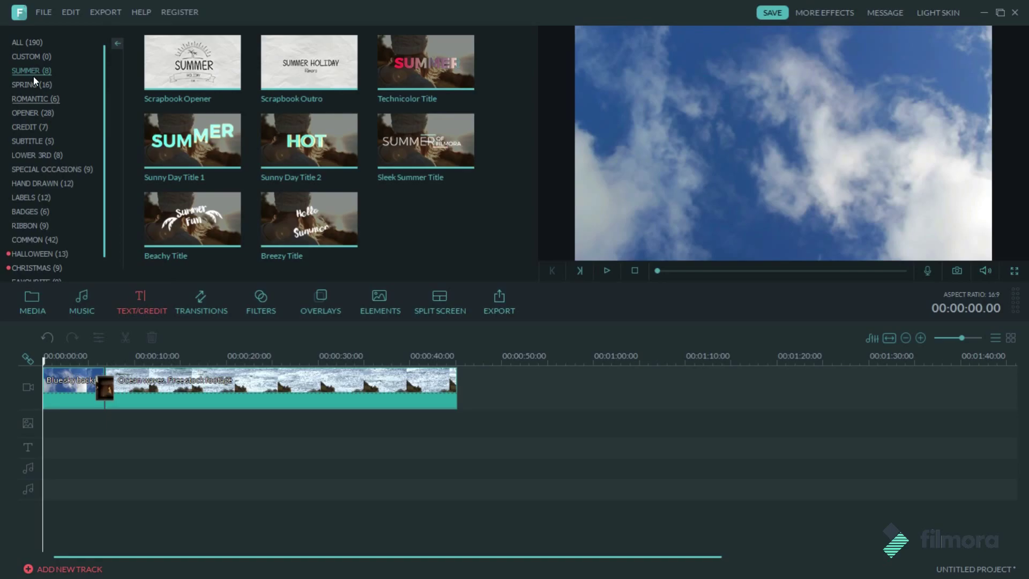
click(33, 78)
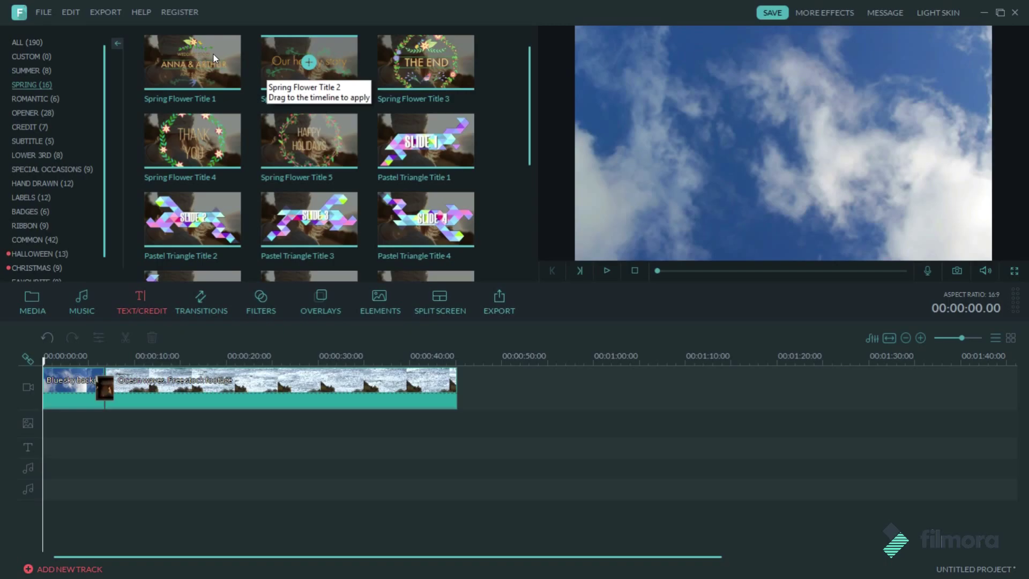
drag(224, 53, 36, 349)
key(space)
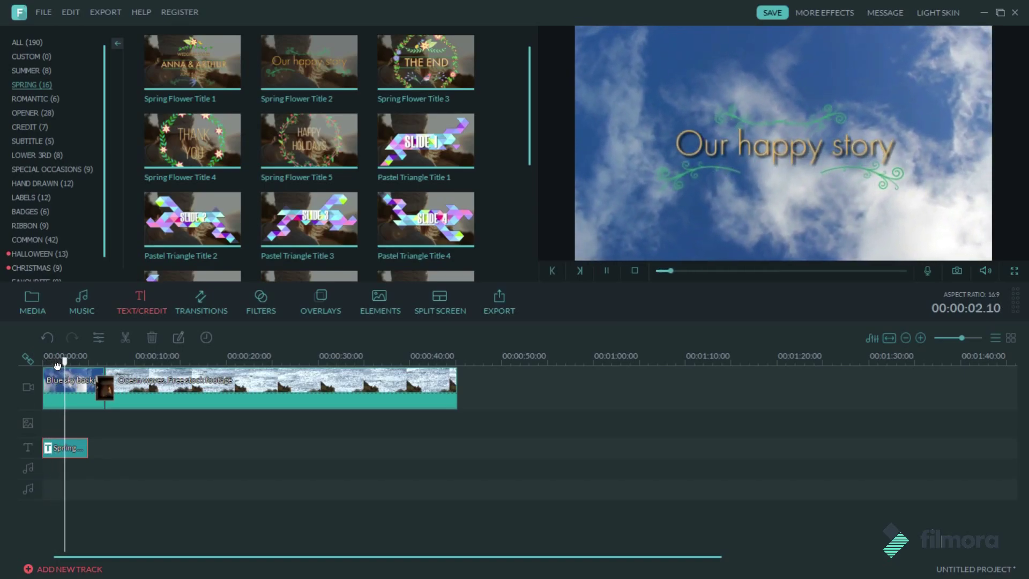
key(space)
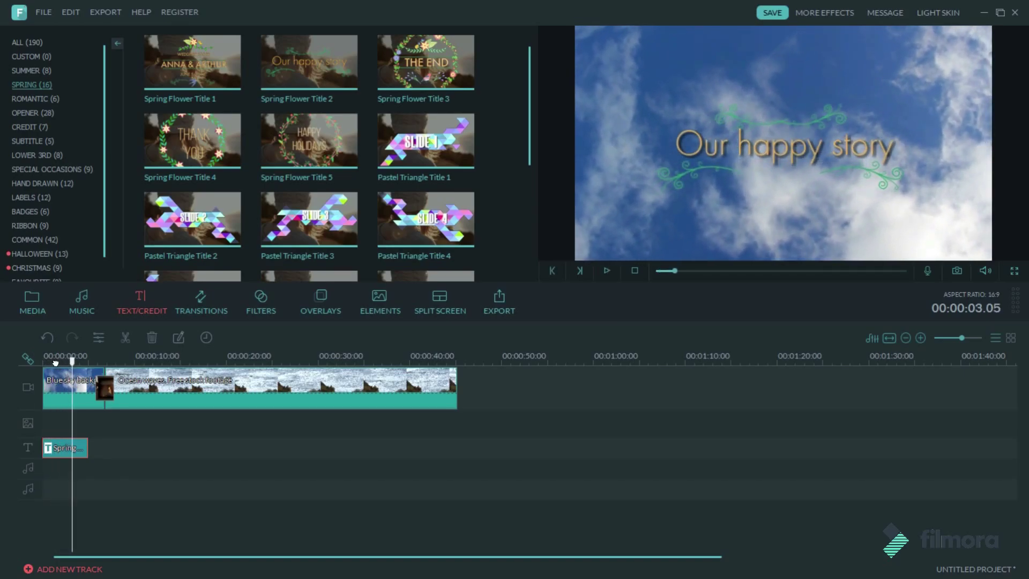
Replace the text of the spring flower title with "JUST TESTING".
double_click(53, 361)
key(BackSpace)
key(BackSpace)
key(BackSpace)
key(BackSpace)
key(BackSpace)
key(BackSpace)
key(BackSpace)
key(BackSpace)
key(BackSpace)
key(BackSpace)
key(BackSpace)
key(BackSpace)
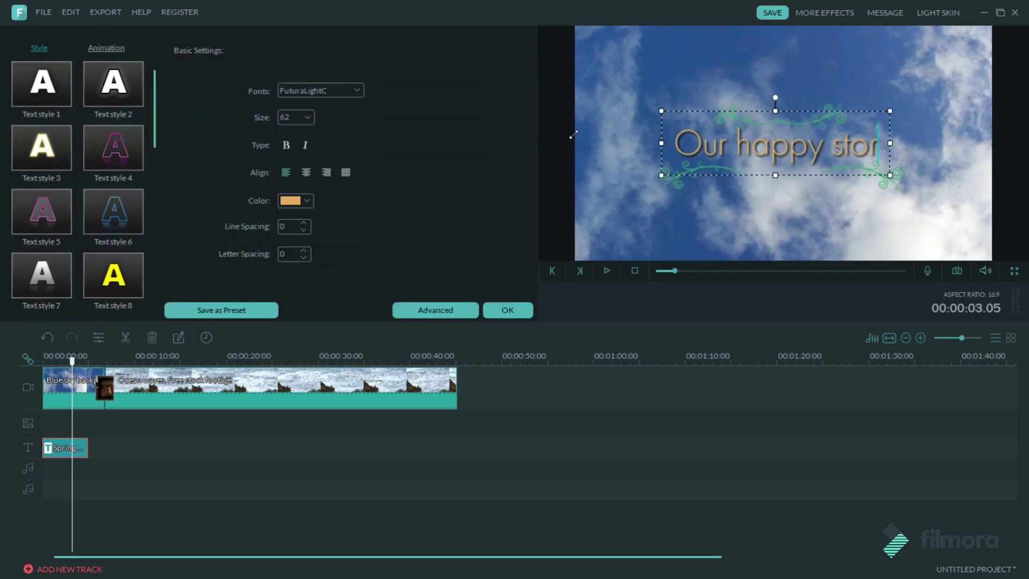
key(BackSpace)
key(BackSpace)
key(BackSpace)
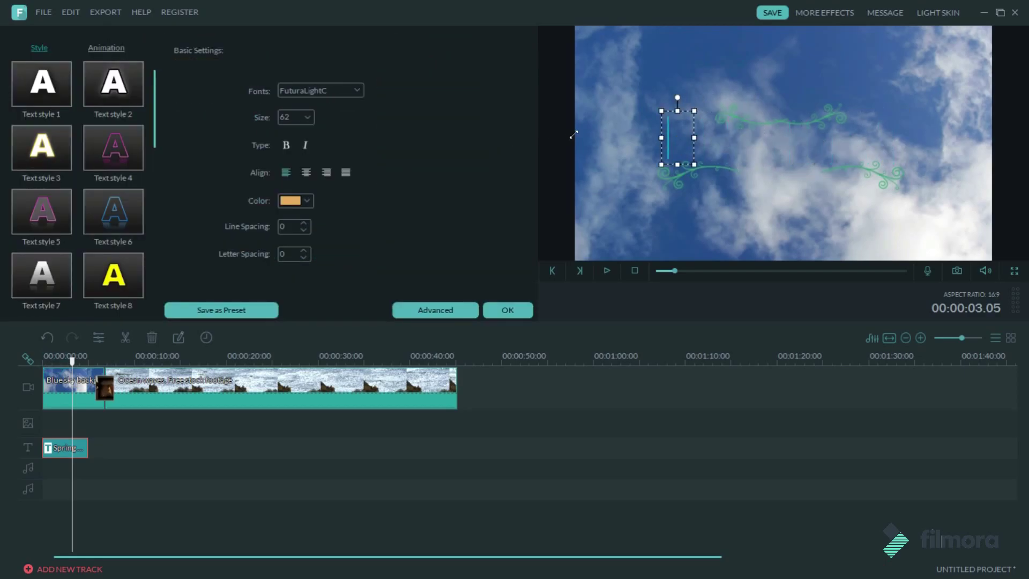
text(JUST TESTING)
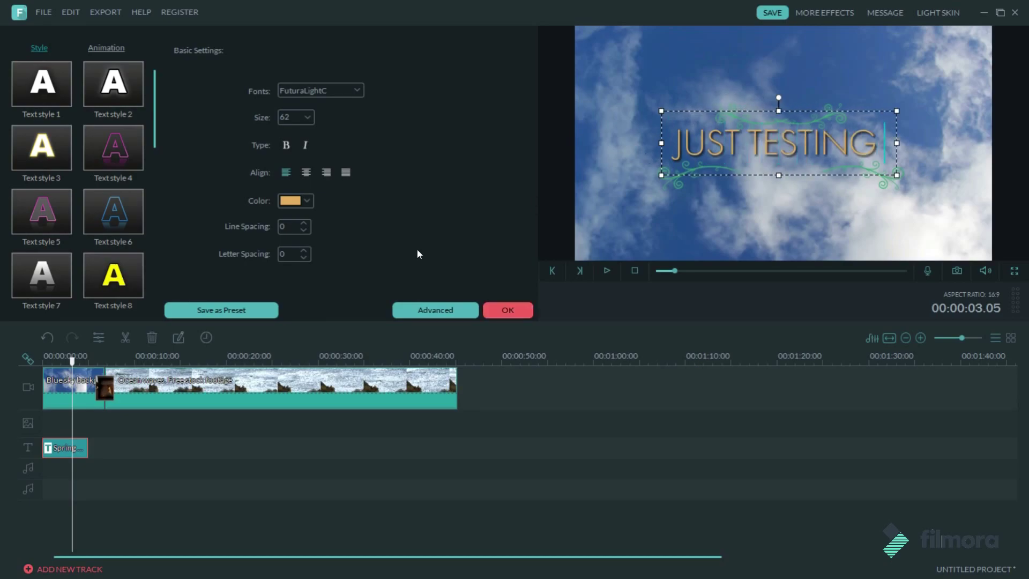
Change the color of the whole JUST TESTING title text to yellow and apply the title settings.
drag(879, 143, 550, 128)
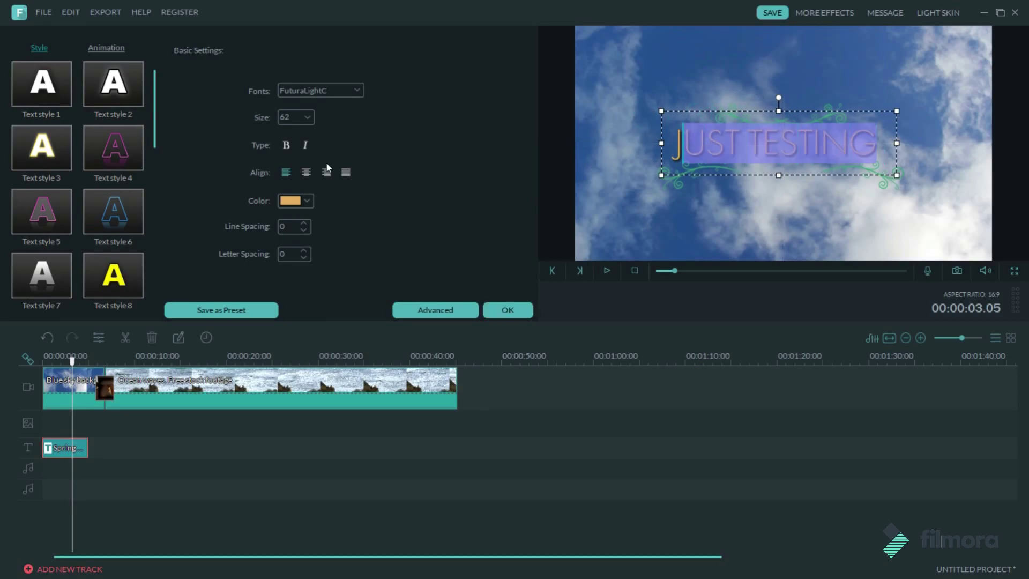
click(296, 201)
click(295, 226)
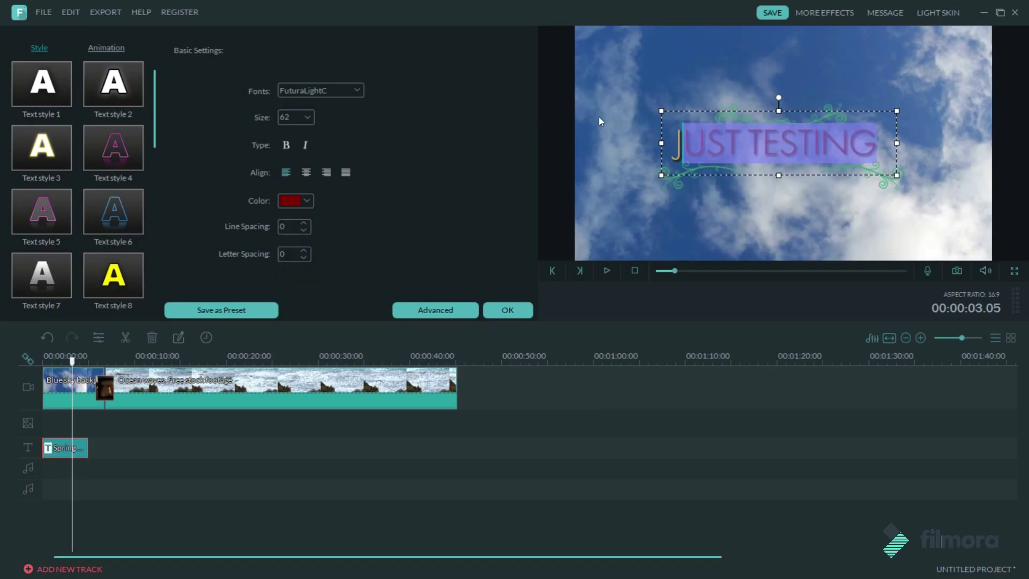
click(749, 146)
drag(676, 146, 884, 145)
click(291, 201)
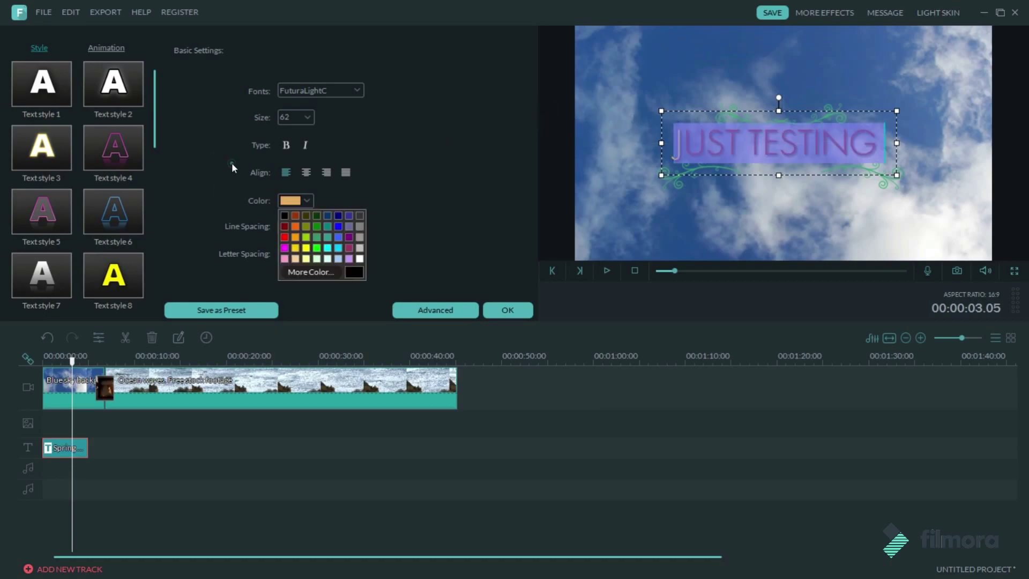
click(306, 248)
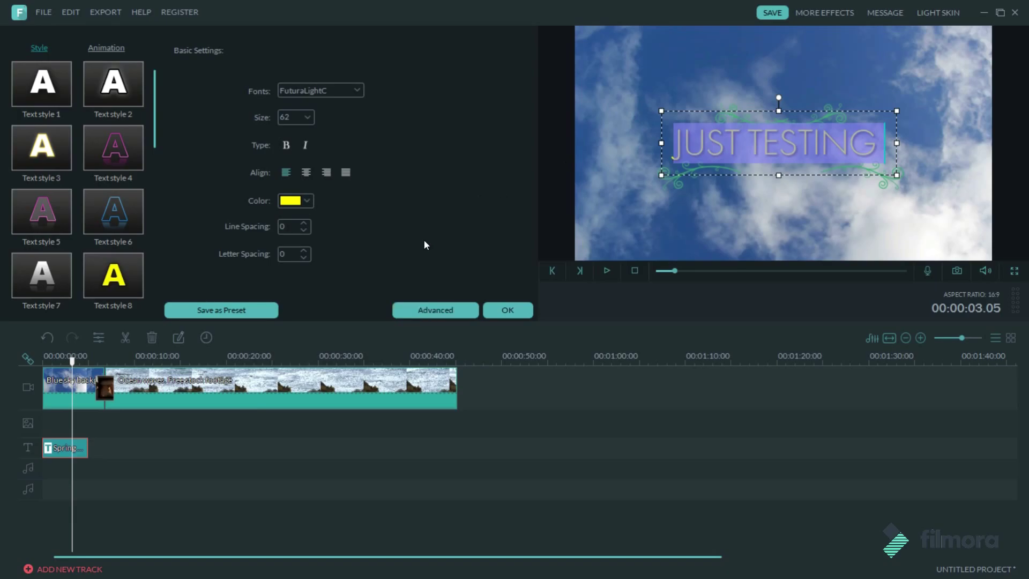
click(508, 310)
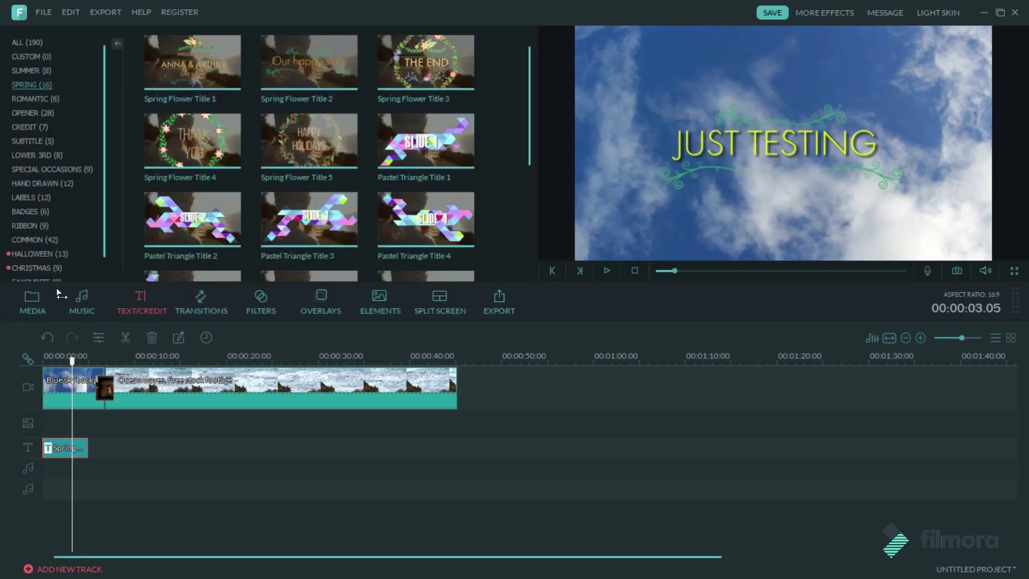
Play the edited JUST TESTING title and delete it from the text track.
key(space)
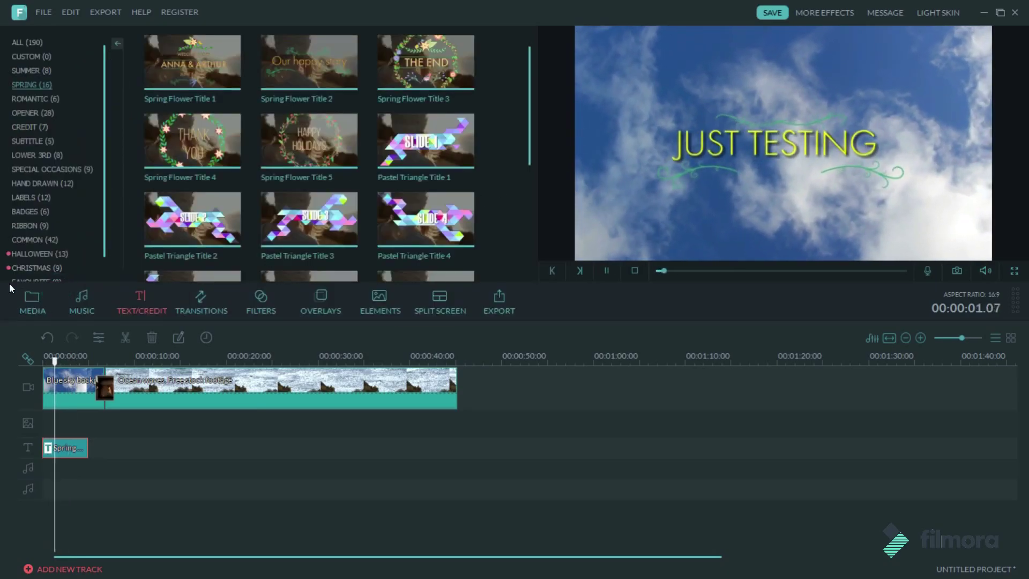
key(space)
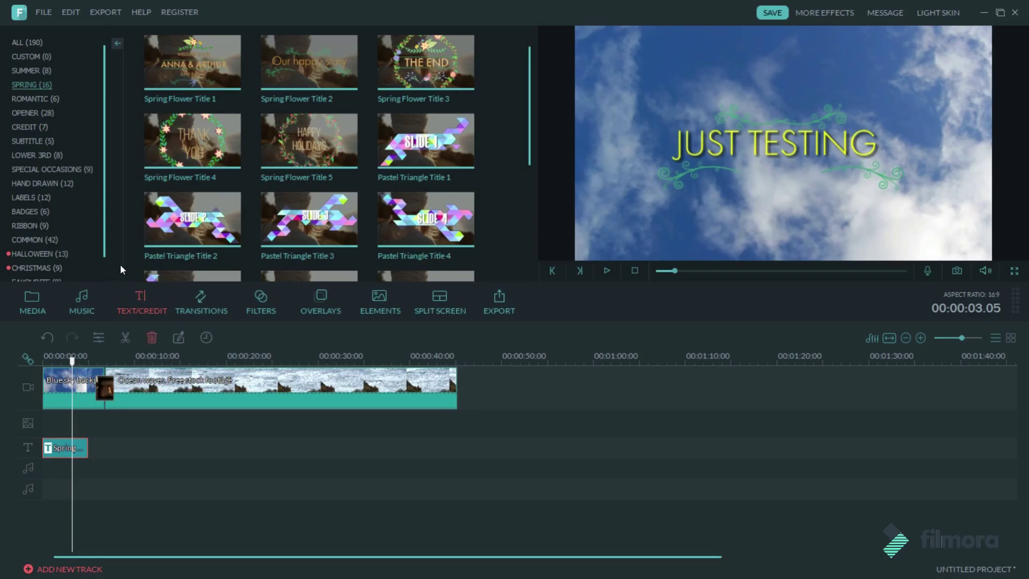
key(Delete)
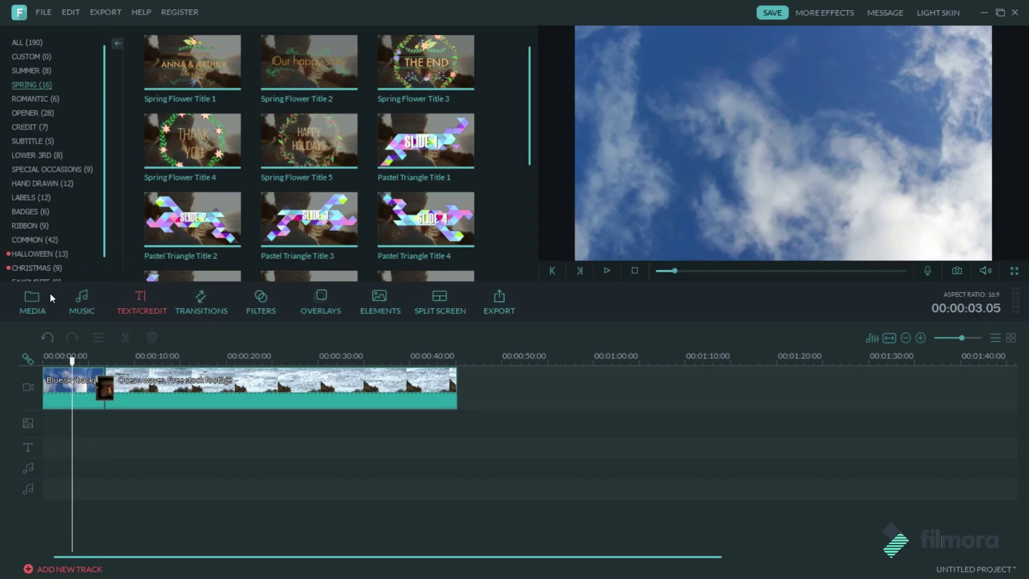
Return the playhead to the start of the timeline and preview Pastel Triangle Title 5 from the Spring titles.
drag(72, 362, 33, 358)
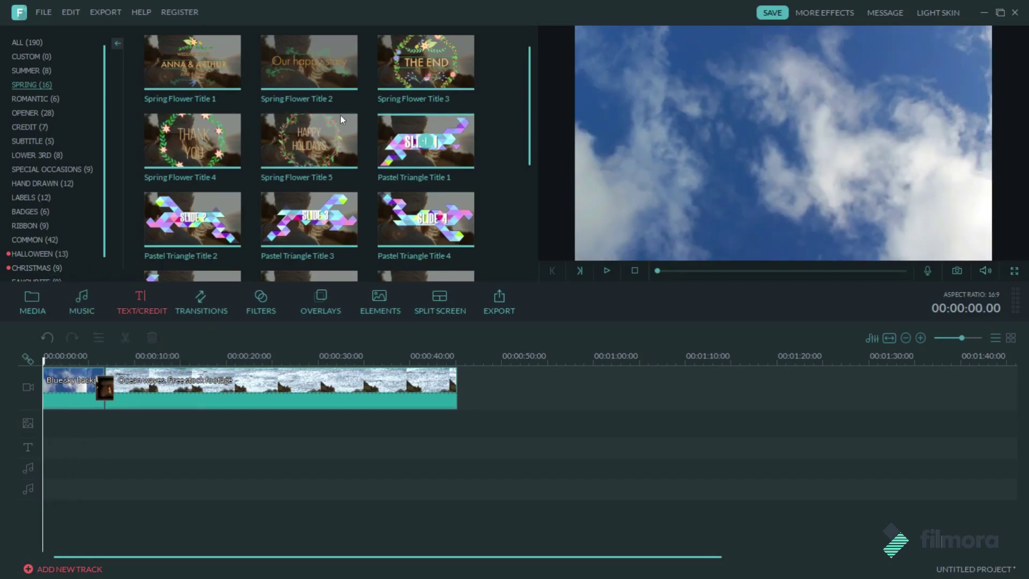
scroll(424, 86, down, 5)
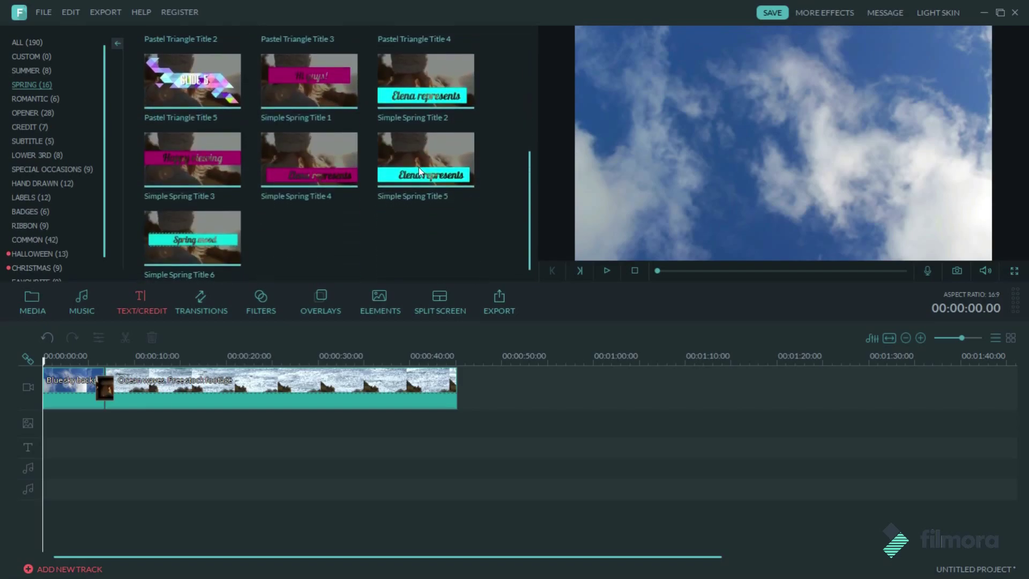
scroll(419, 167, up, 2)
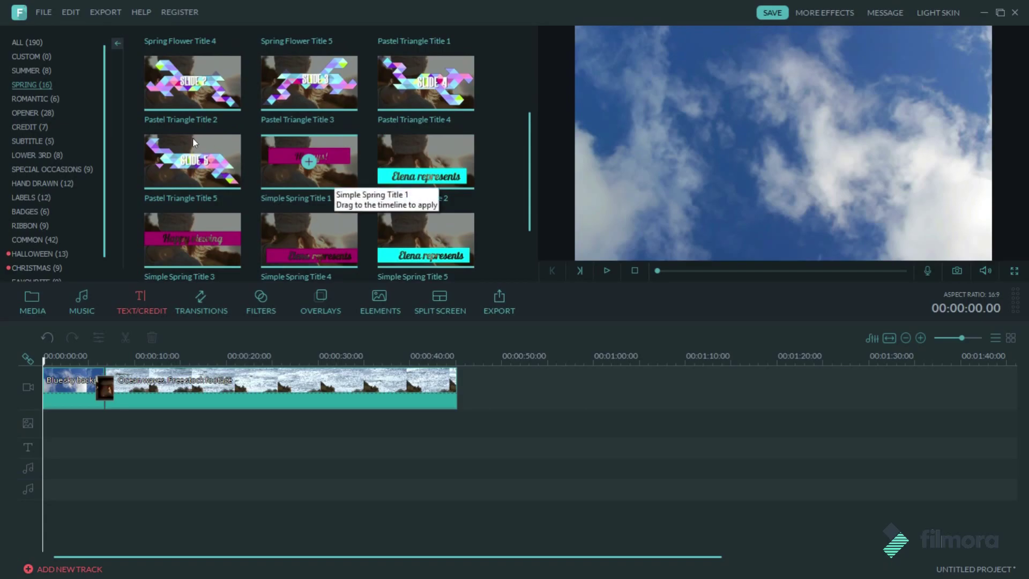
click(173, 142)
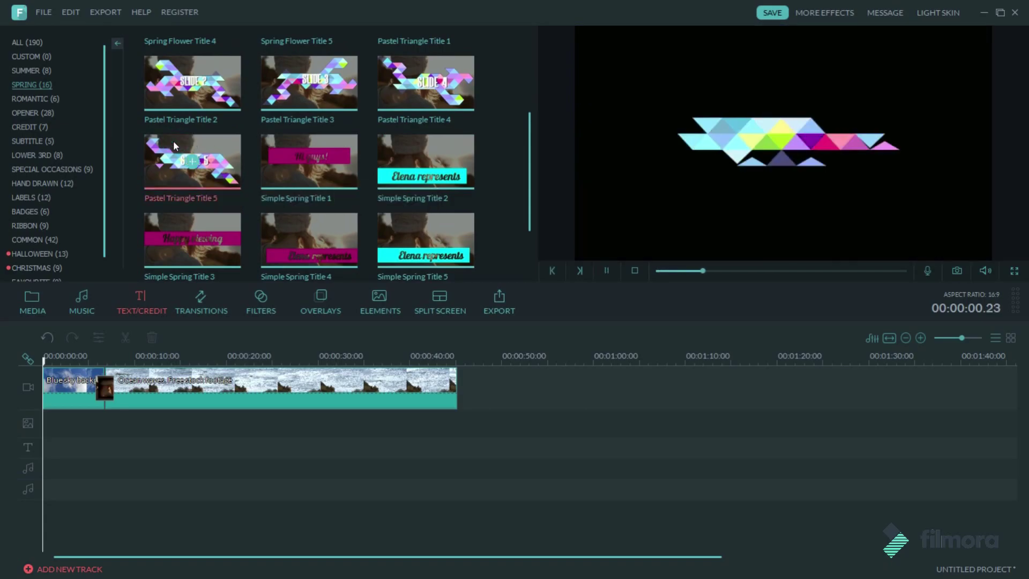
Place Pastel Triangle Title 5 at the start of the text track and replace its text with "SHEVON FILMS".
key(space)
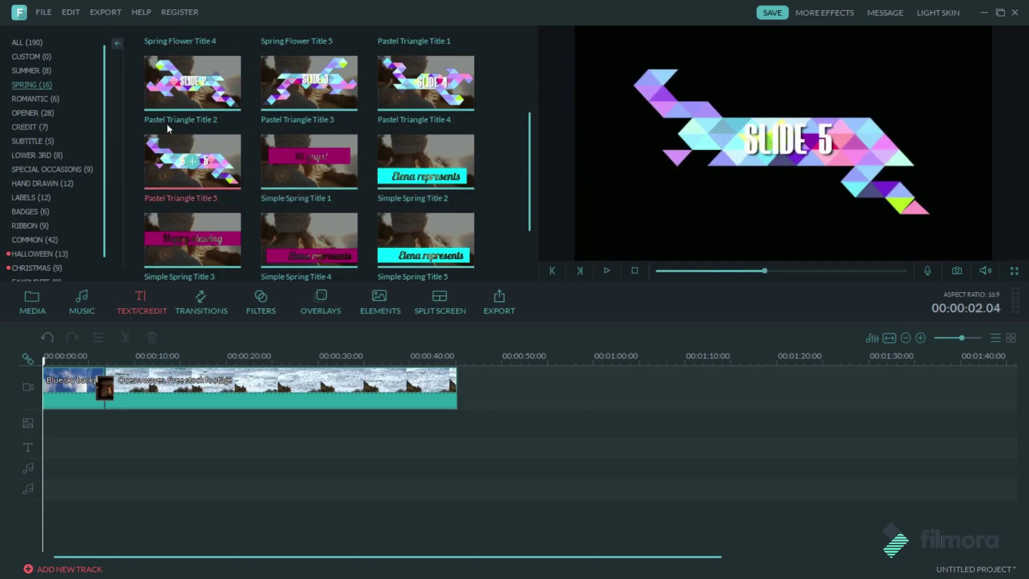
drag(167, 125, 92, 265)
drag(36, 346, 37, 347)
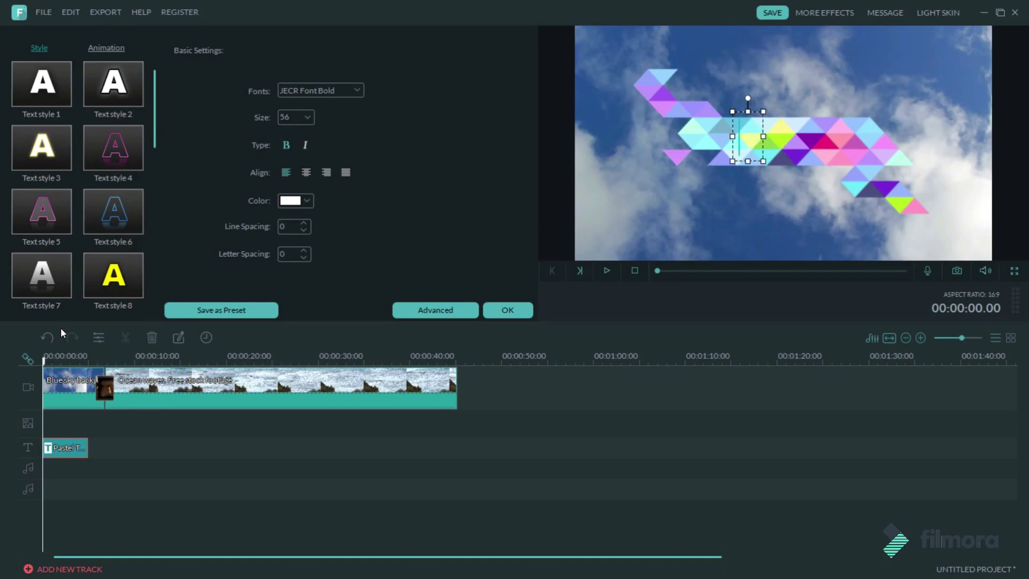
text(SHEVON FILMS)
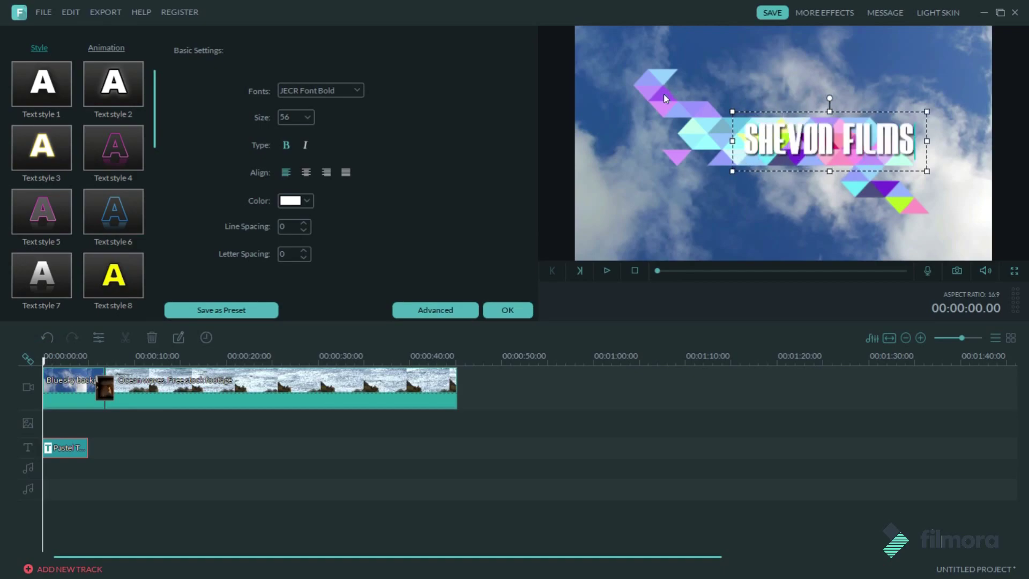
Shift and slightly narrow the SHEVON FILMS text so it sits centered over the triangle graphic, and apply the title settings.
drag(632, 91, 600, 90)
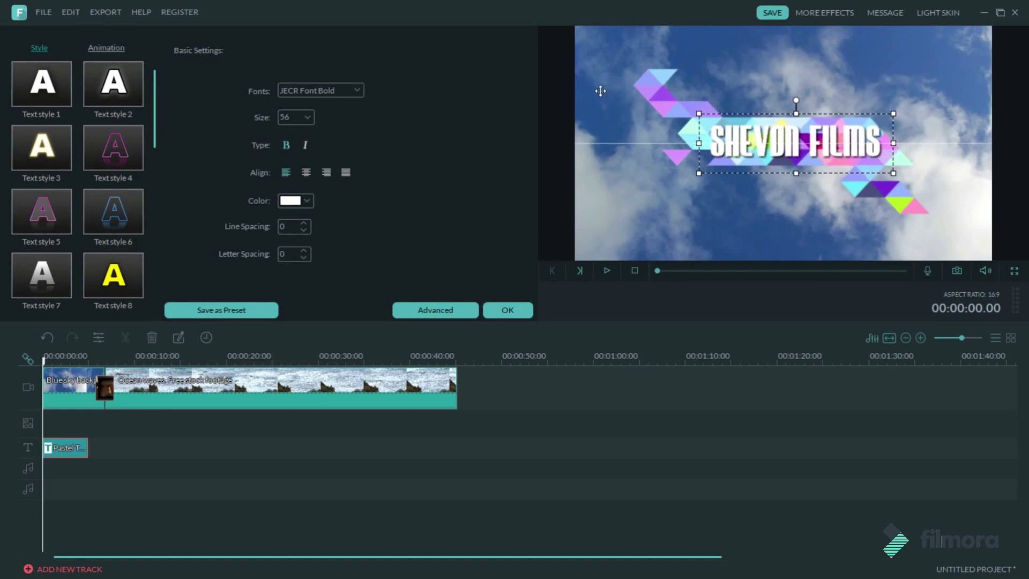
drag(691, 112, 710, 136)
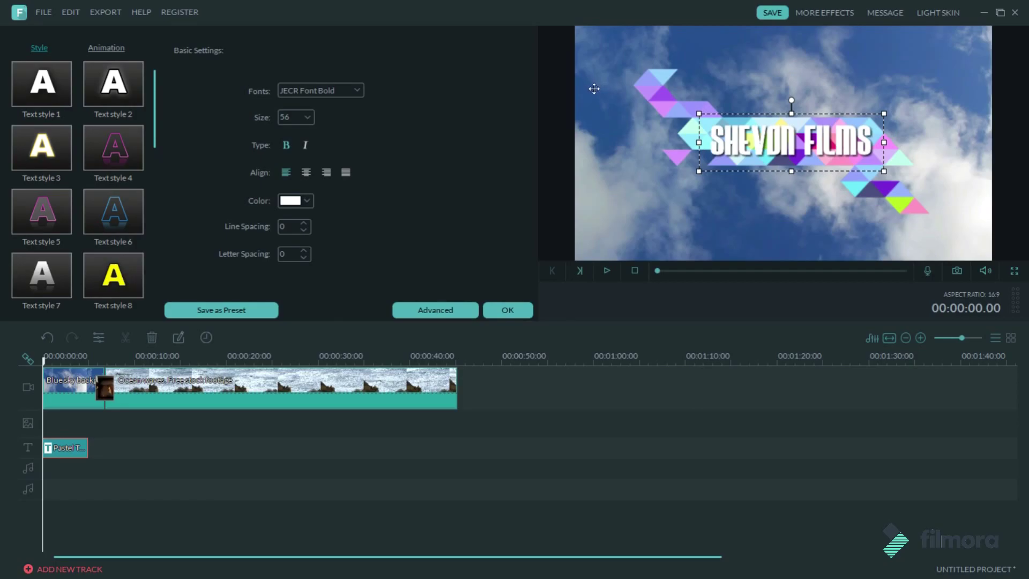
drag(594, 89, 599, 89)
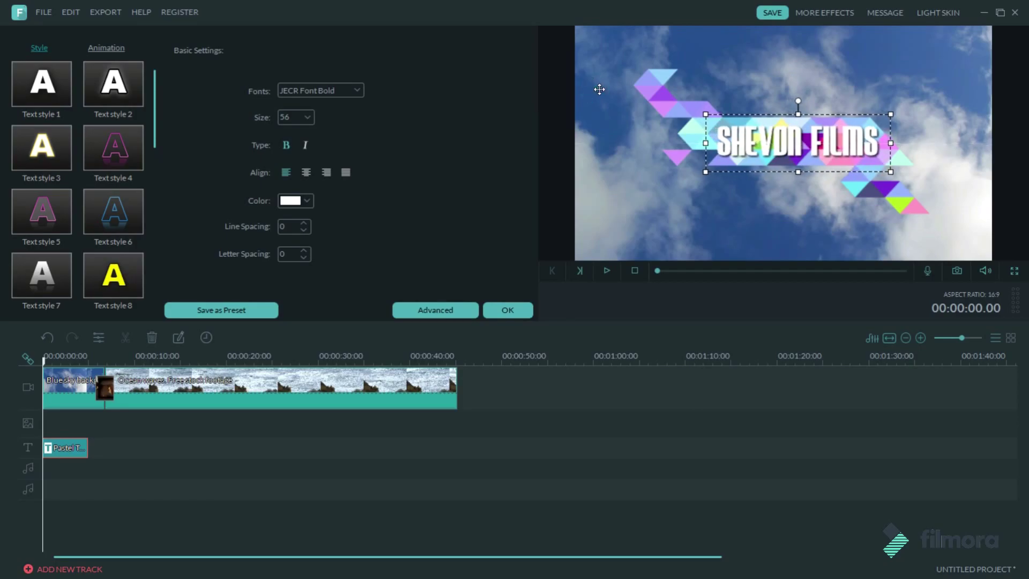
click(507, 310)
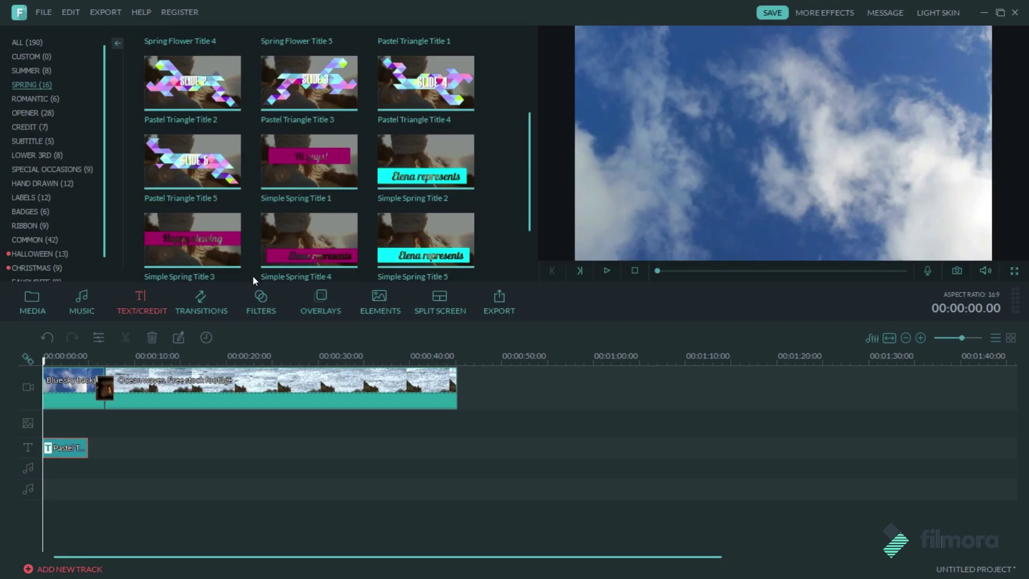
Play the SHEVON FILMS title over the opening blue sky clip.
key(space)
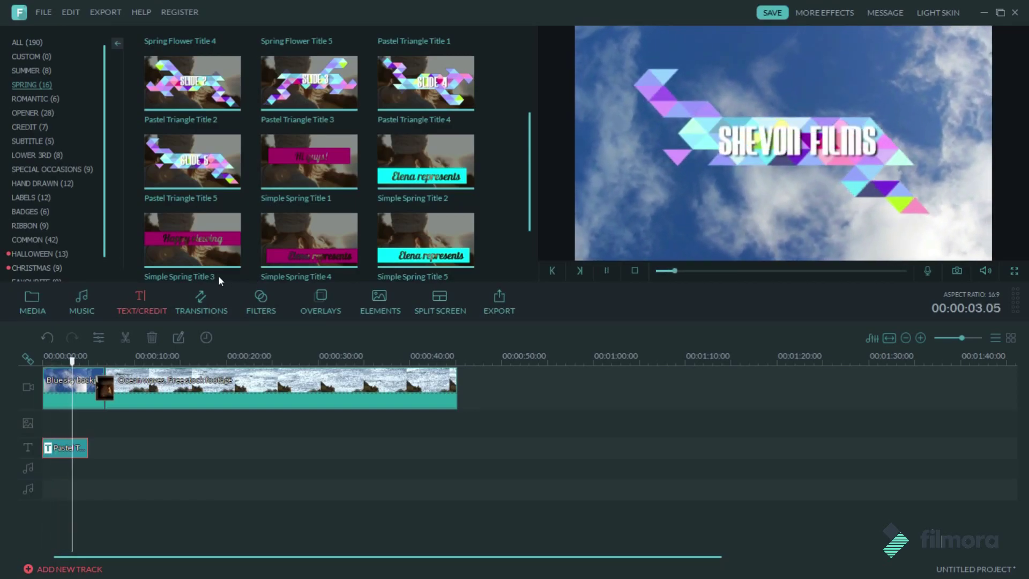
key(space)
key(space)
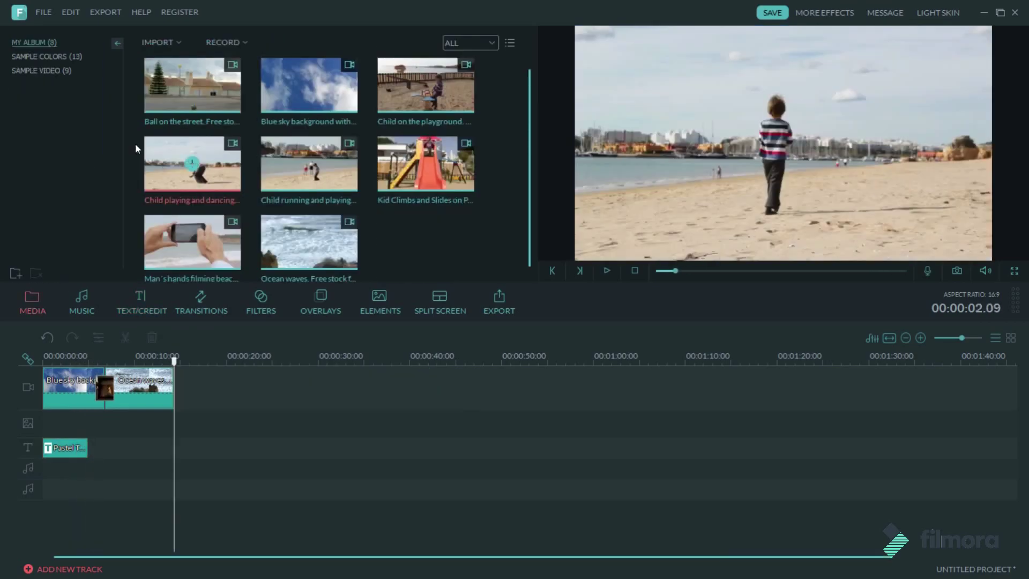
Add the clip of the man's hands filming the beach after the Ocean waves clip and play its beginning.
click(136, 178)
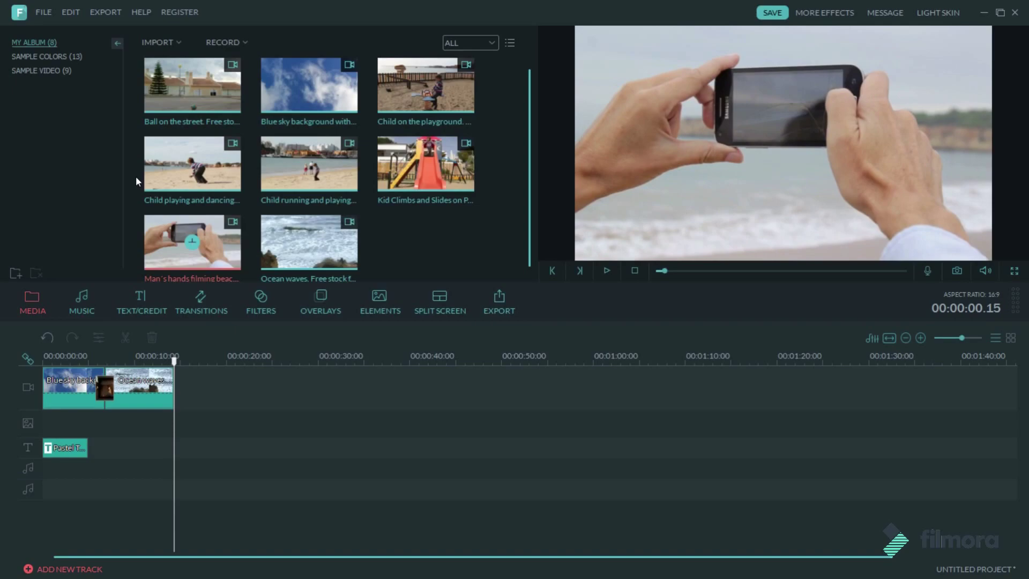
drag(134, 181, 154, 306)
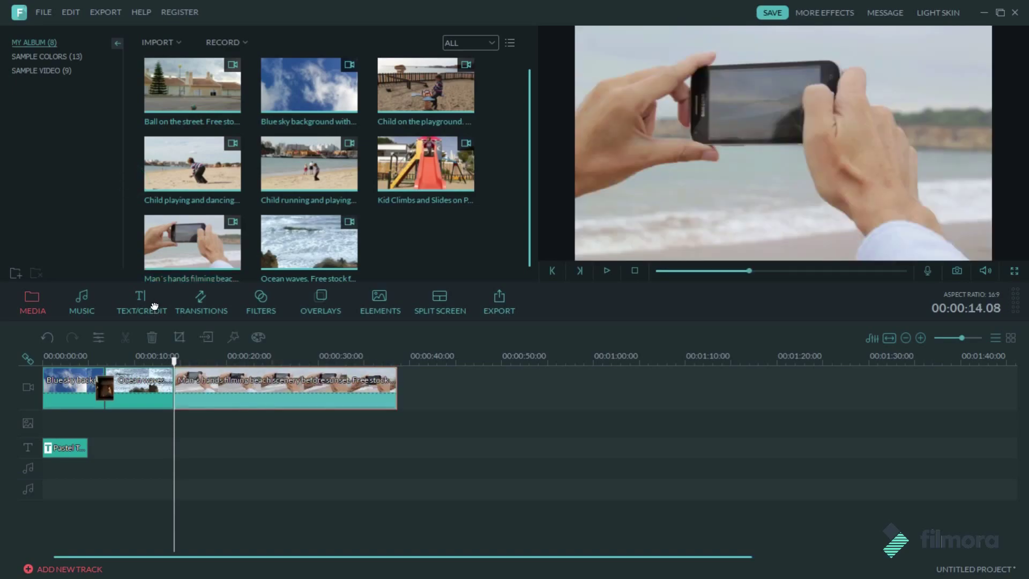
key(space)
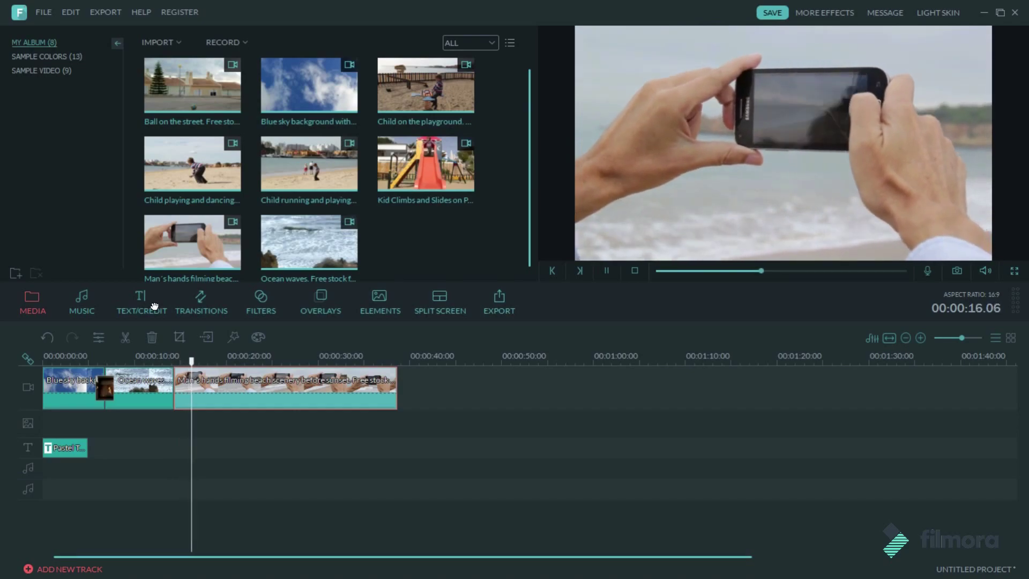
key(space)
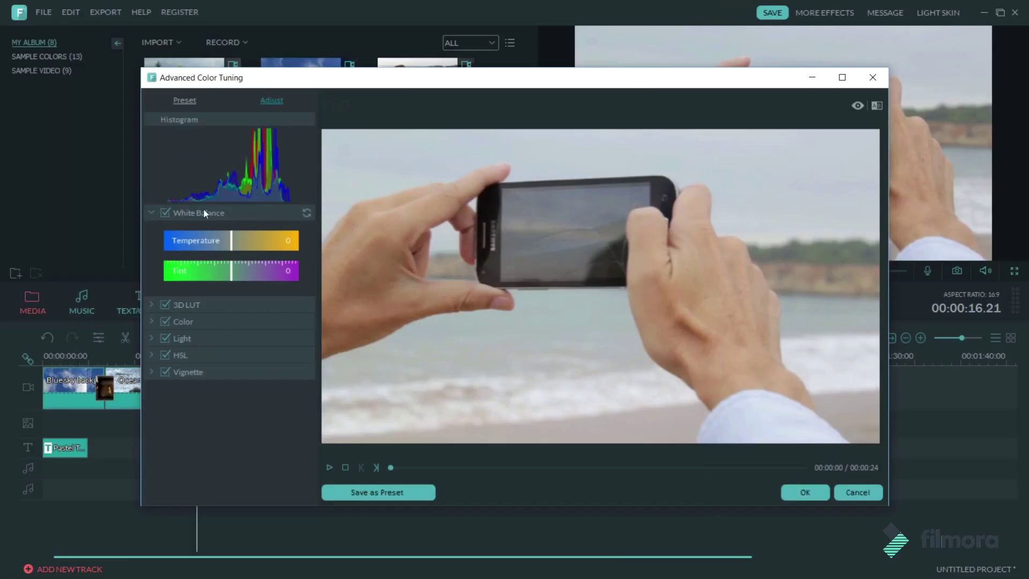
Set the white balance temperature of the man's hands clip to -16 in Advanced Color Tuning.
drag(232, 245, 251, 246)
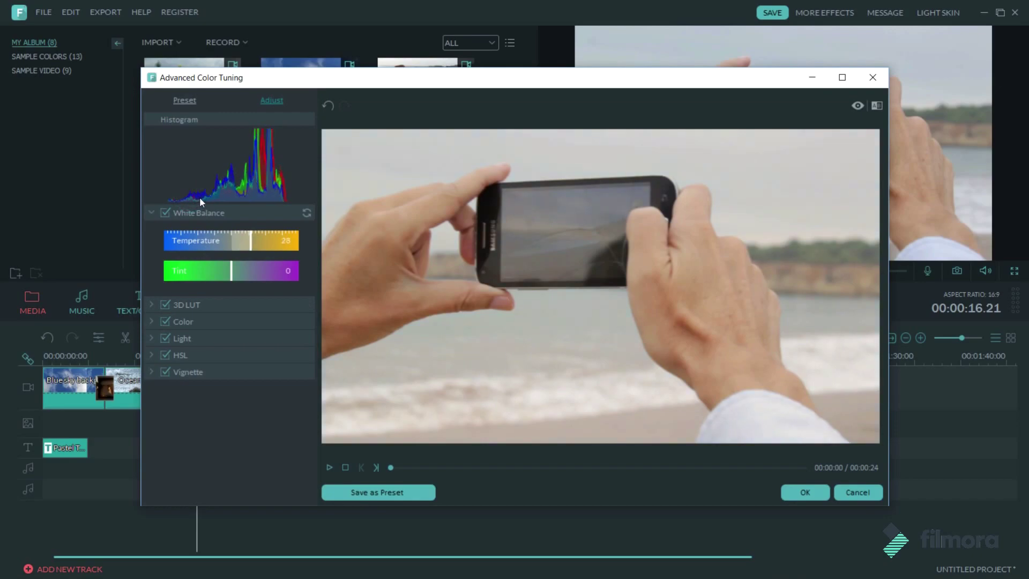
key(Left)
key(Left)
key(Left)
key(Left)
key(Left)
key(Left)
key(Left)
key(Left)
key(Left)
key(Left)
key(Left)
key(Left)
key(Left)
key(Left)
key(Left)
key(Left)
key(Left)
key(Left)
key(Left)
key(Left)
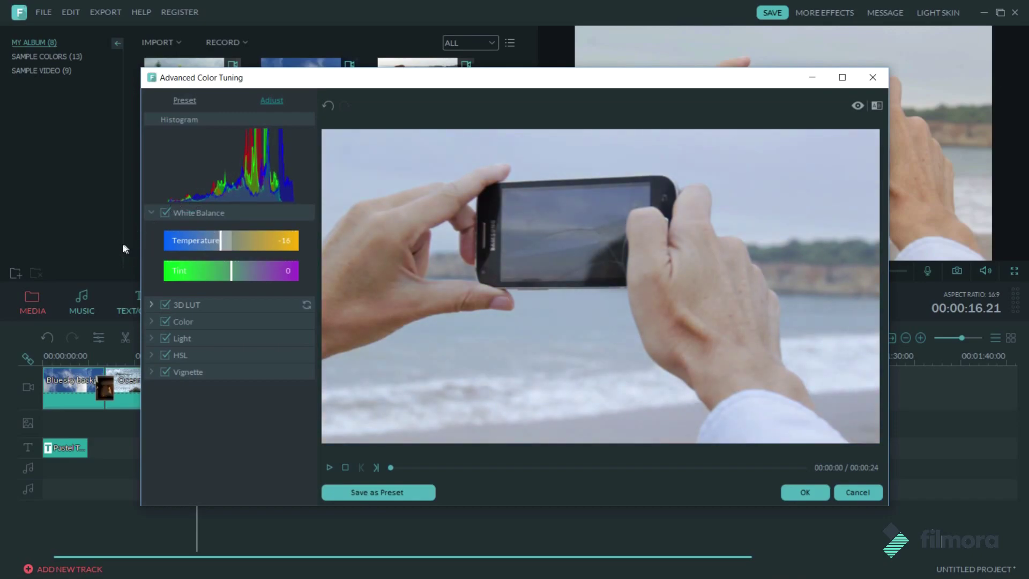
Try the Warm Film 3D LUT on the man's hands clip, switch to Mission Impossible and apply the color tuning.
click(151, 305)
click(199, 330)
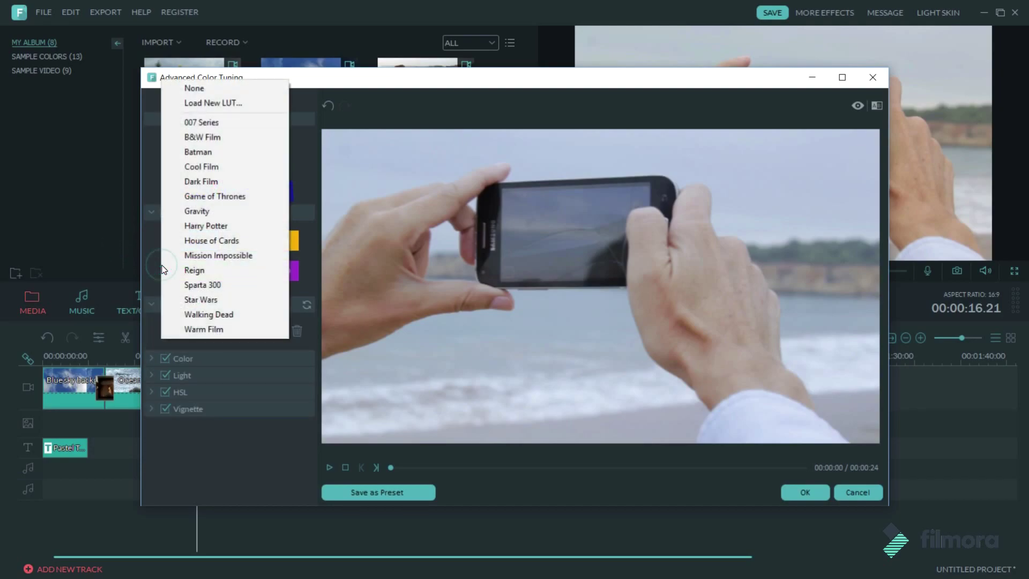
key(Up)
key(Return)
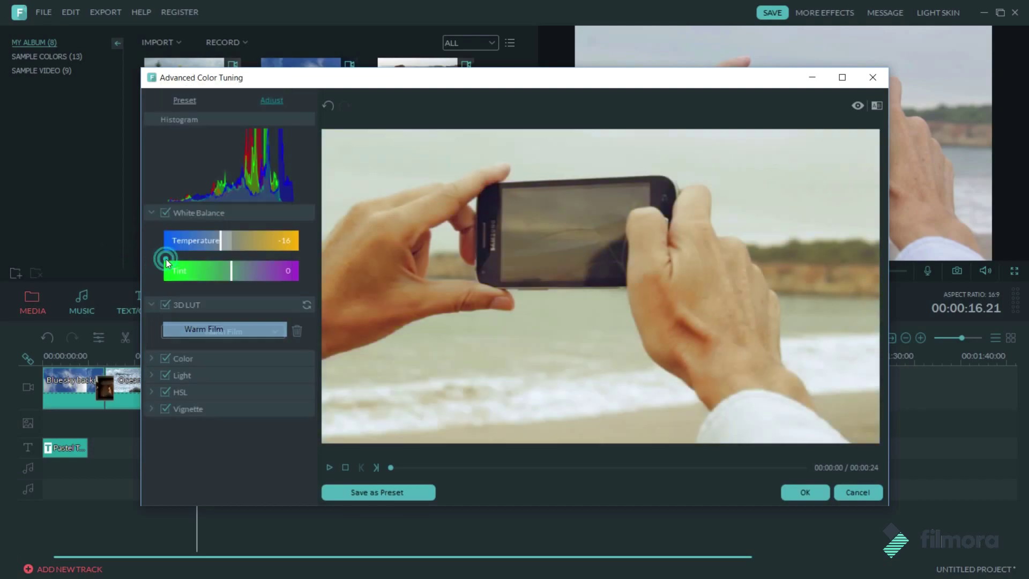
key(alt+Down)
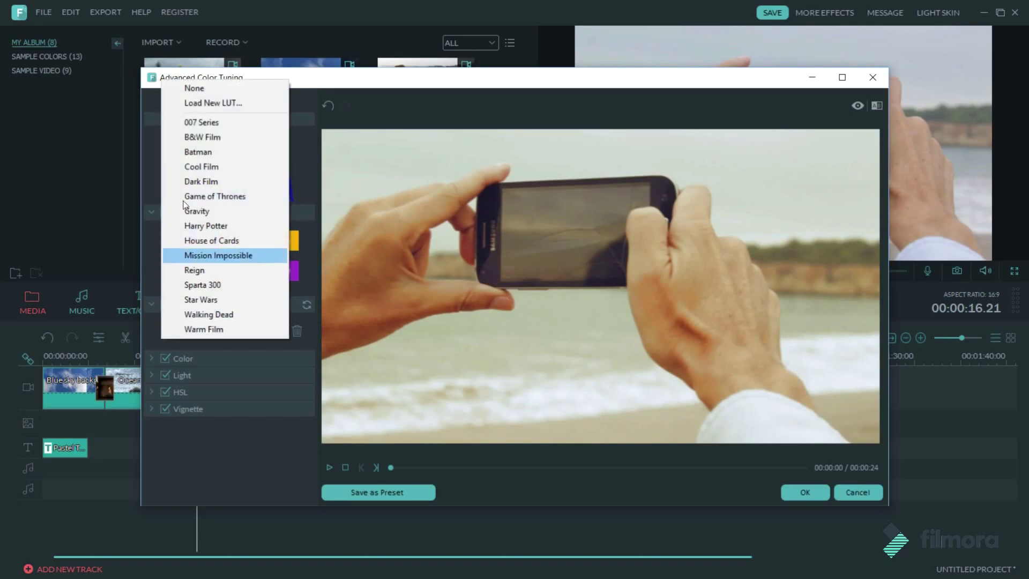
click(185, 252)
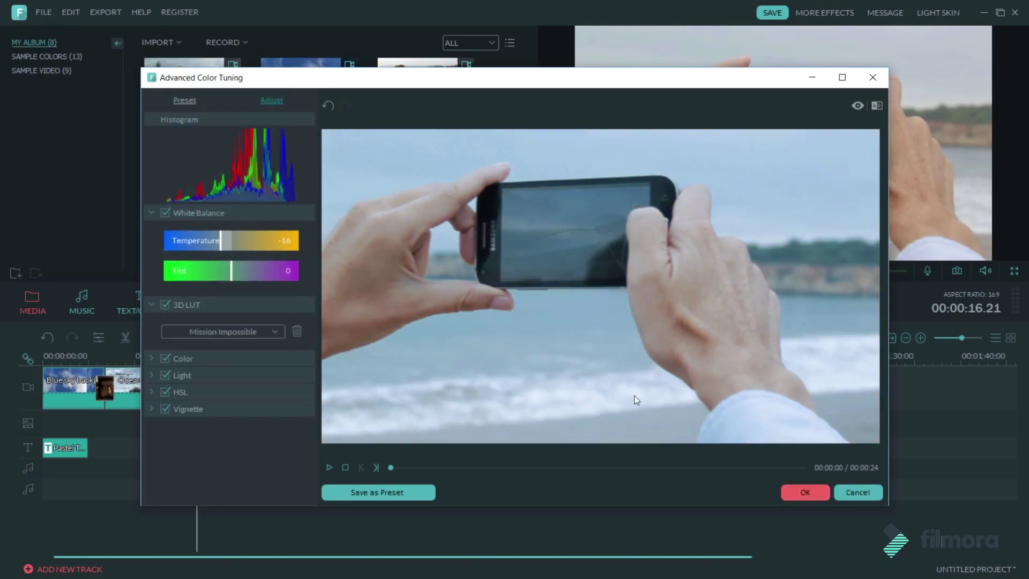
key(Return)
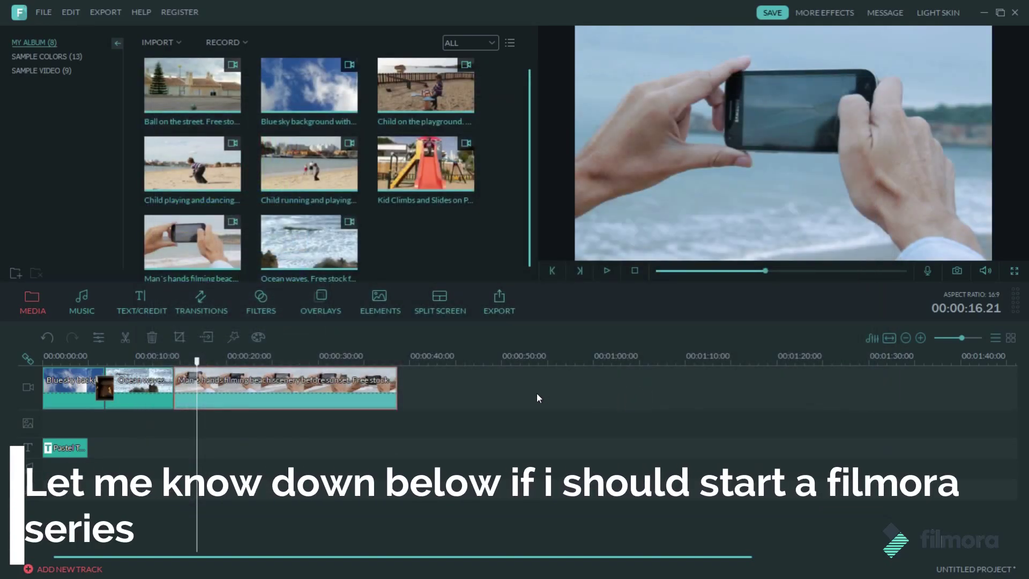
Add a Dissolve transition between the Ocean waves clip and the man's hands clip.
drag(157, 289, 154, 288)
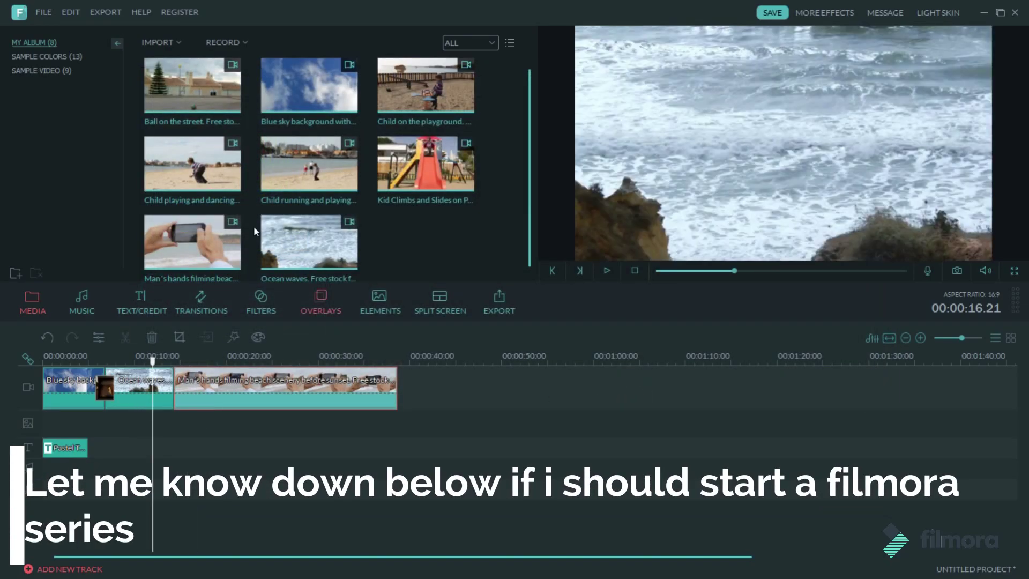
click(158, 246)
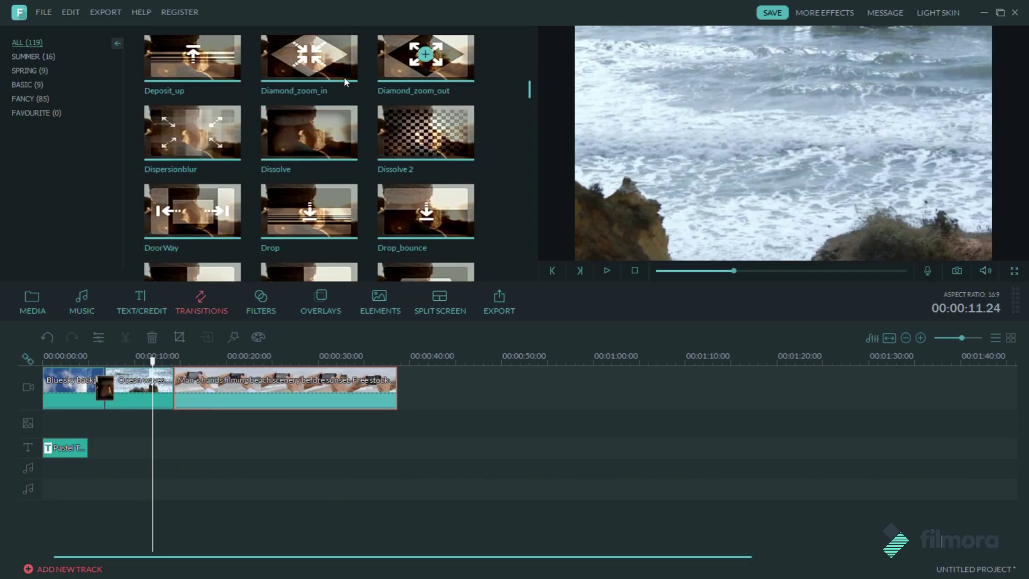
drag(305, 132, 143, 315)
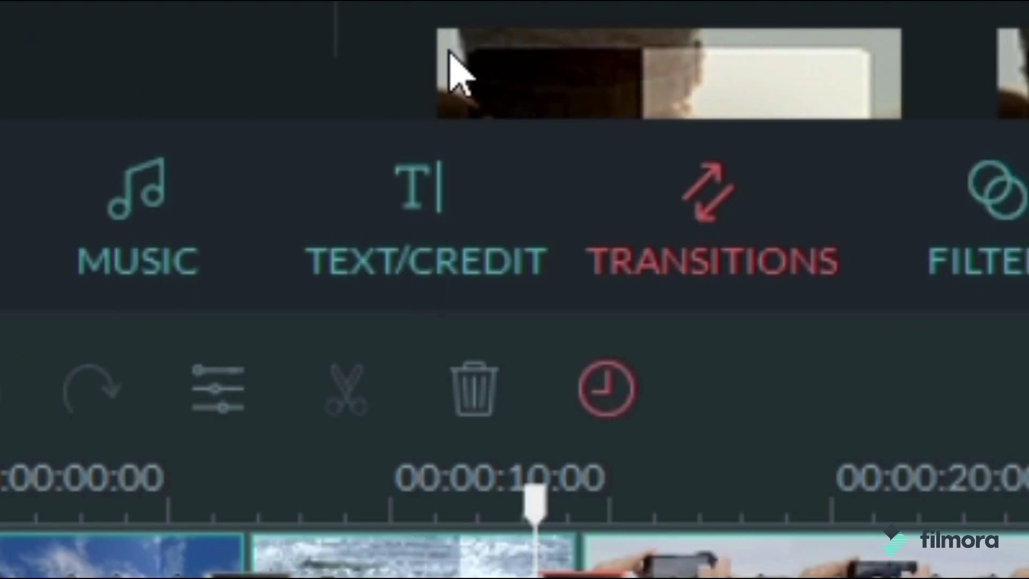
Shorten the duration of the Dissolve between the Ocean waves and man's hands clips and play through the transition.
click(606, 389)
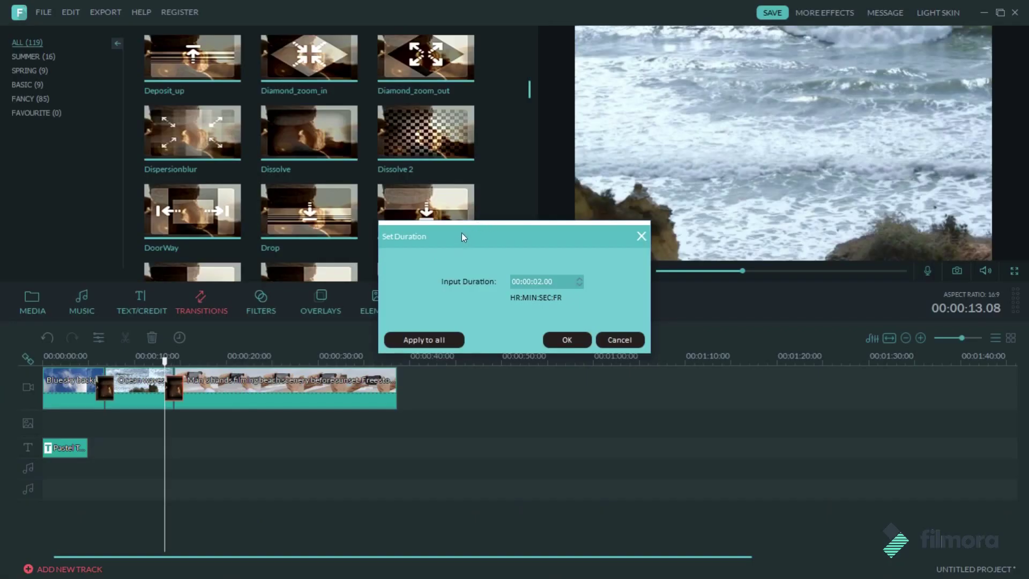
click(462, 230)
click(452, 269)
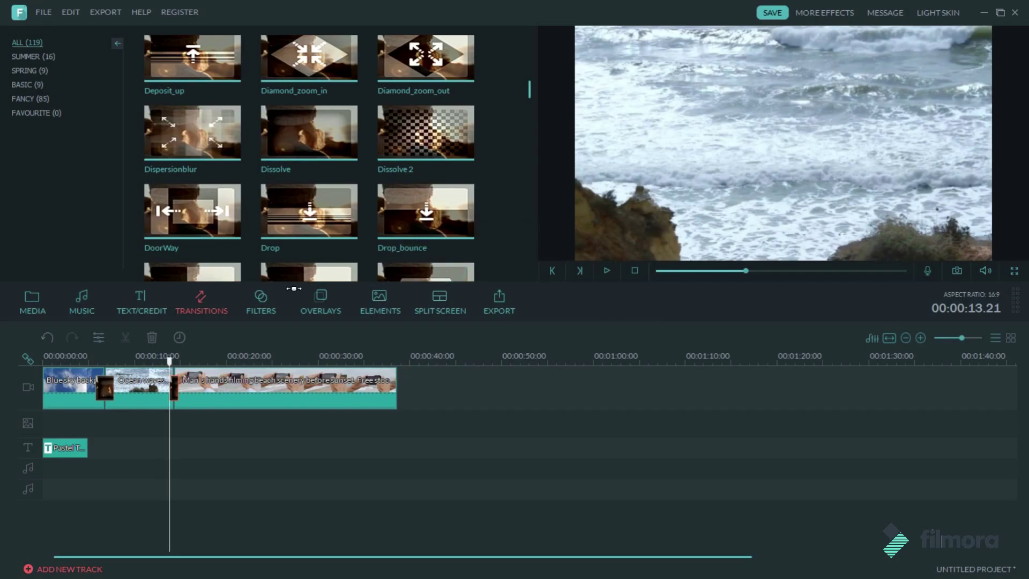
key(space)
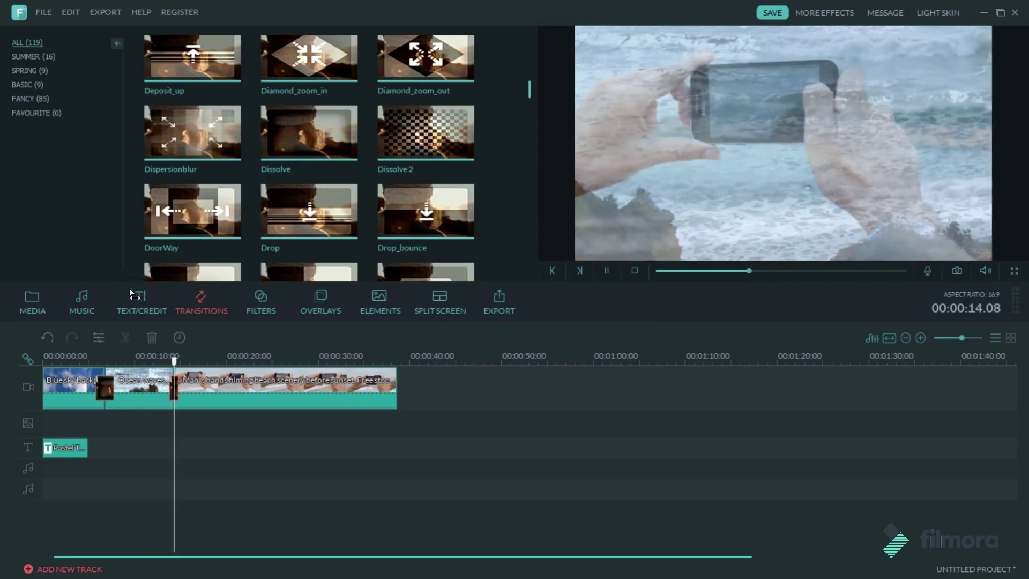
key(space)
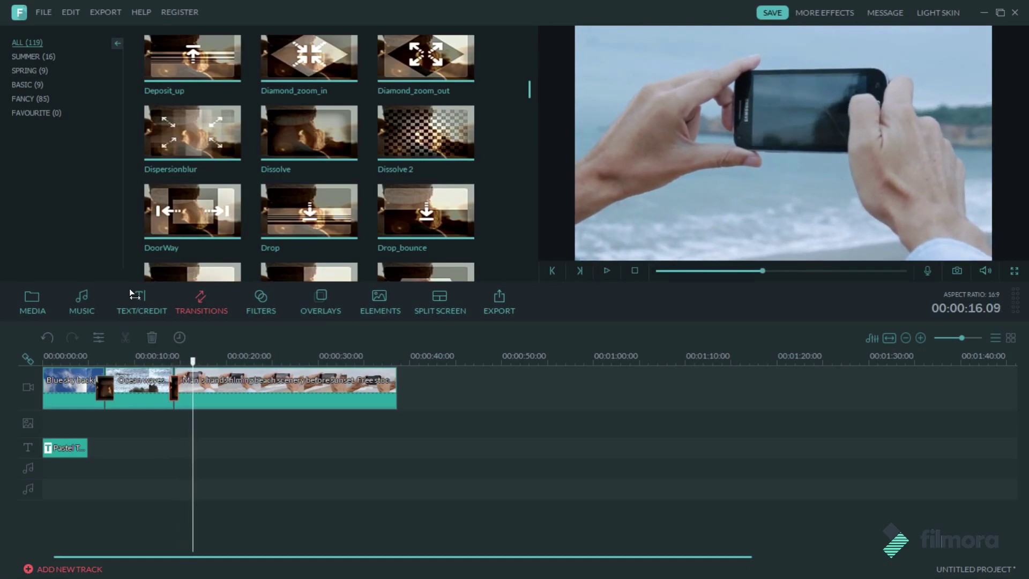
Split the man's hands clip at 00:00:16.09 and insert the Child playing and dancing clip at the cut.
right_click(157, 305)
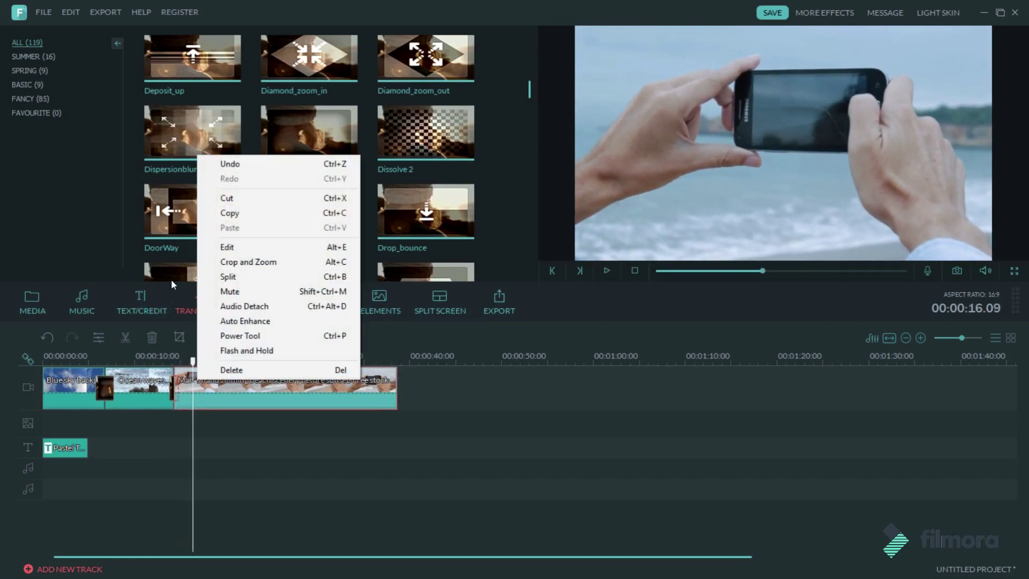
click(194, 224)
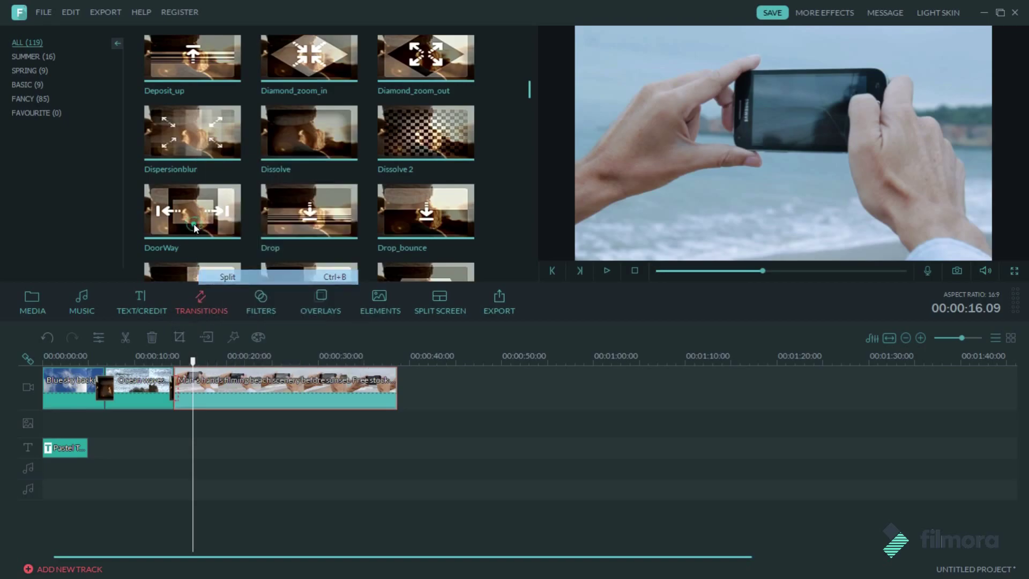
click(36, 247)
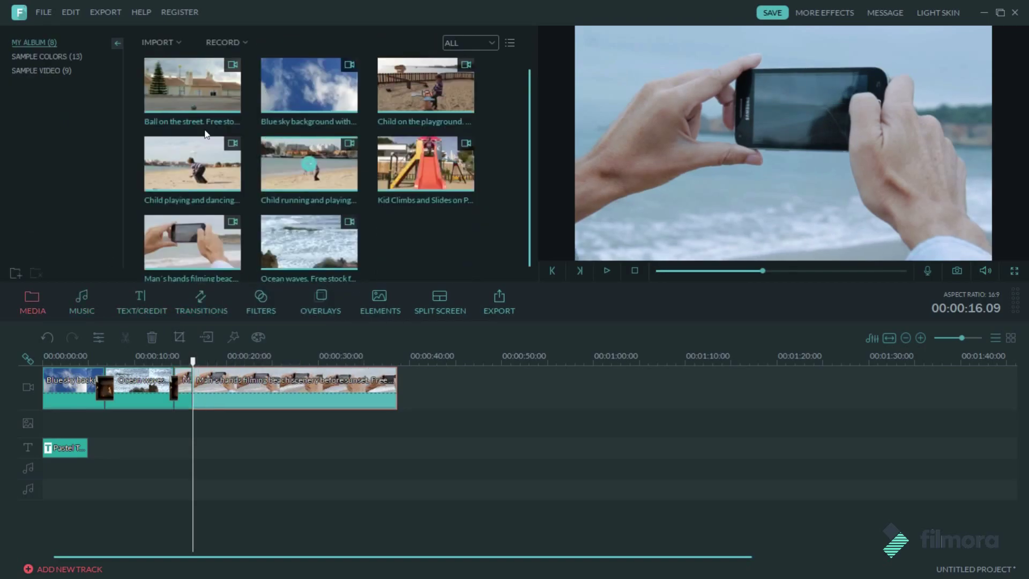
drag(166, 135, 150, 291)
key(space)
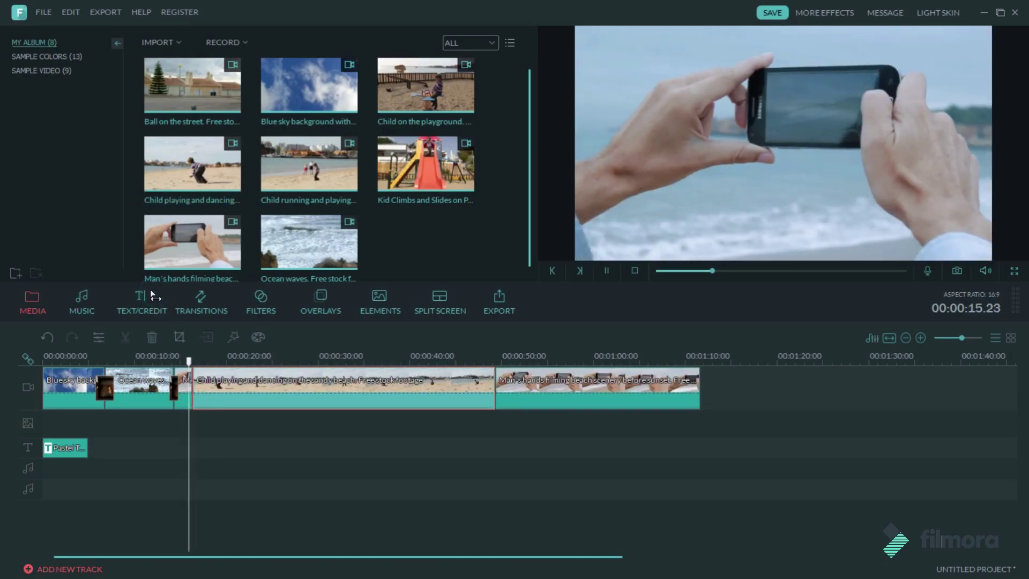
key(space)
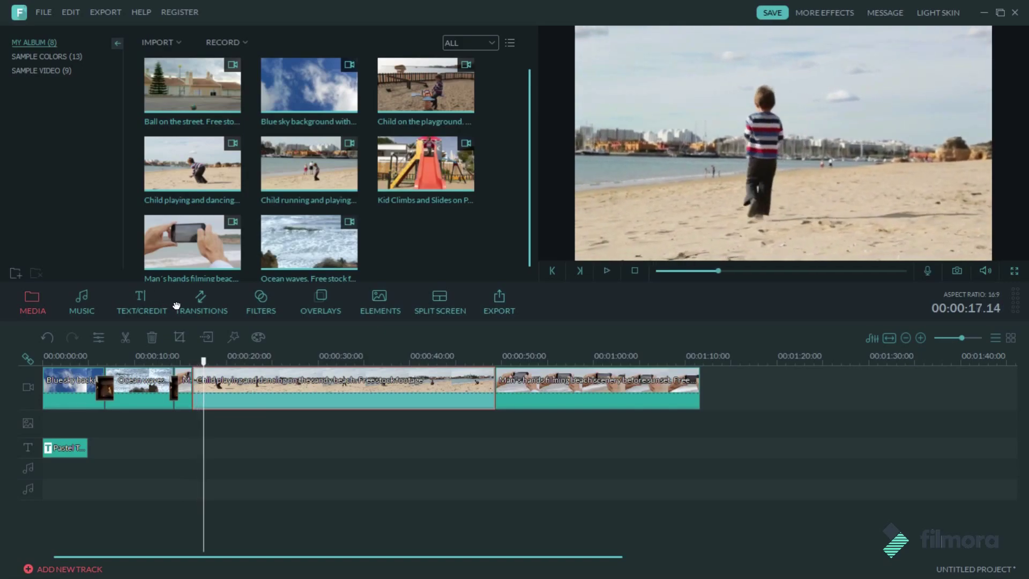
Save the color tuning settings of the short man's hands clip before the cut as a preset.
click(147, 314)
key(alt+e)
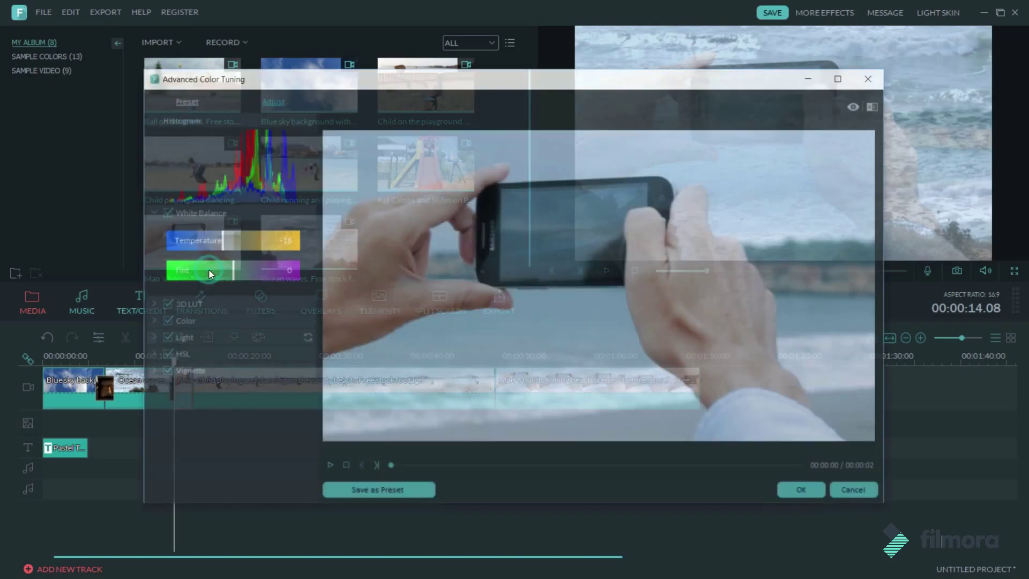
click(378, 492)
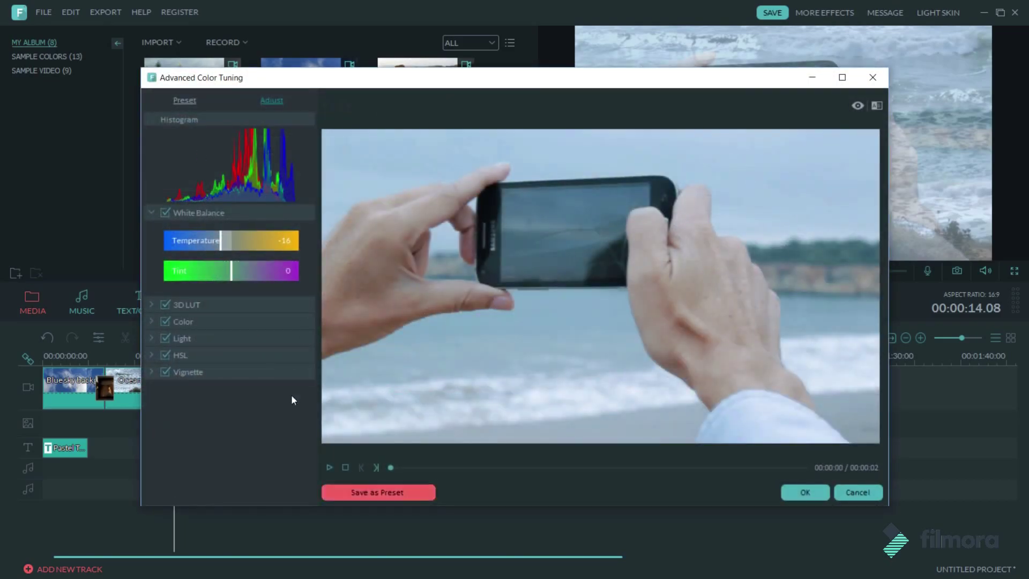
key(Return)
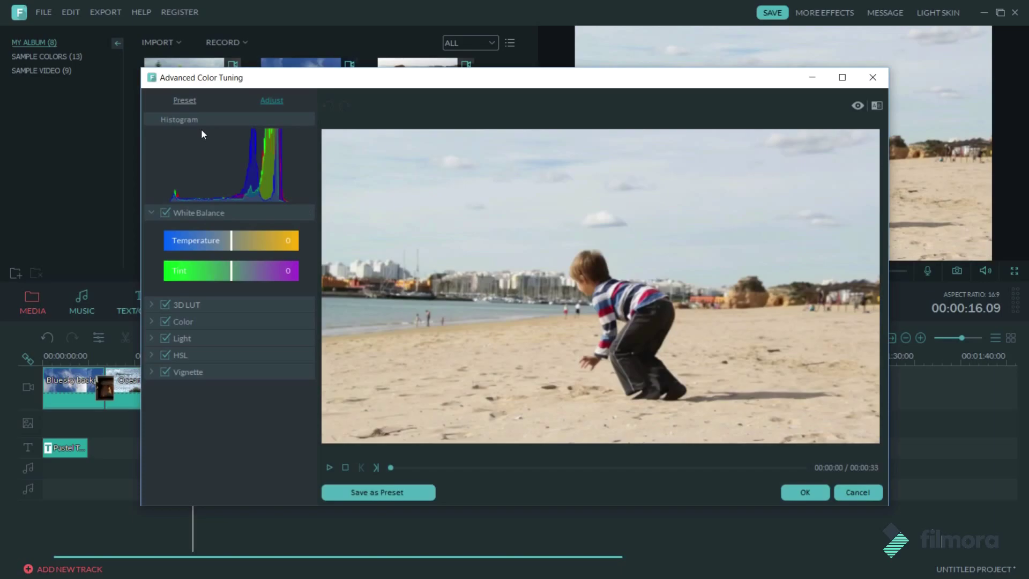
Apply the saved color tuning preset to the Child playing and dancing clip and play through to 00:00:25.05.
click(169, 126)
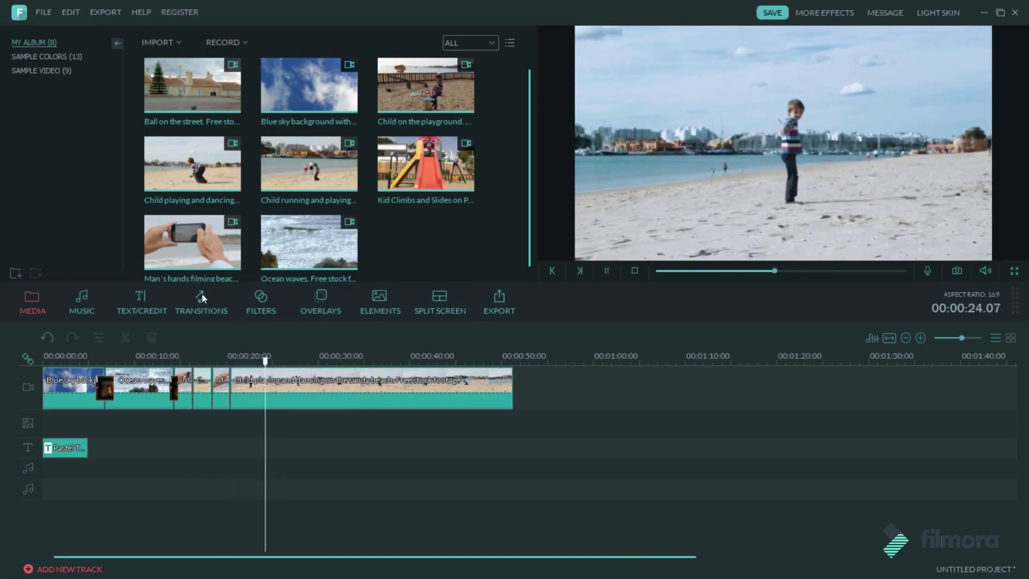
key(space)
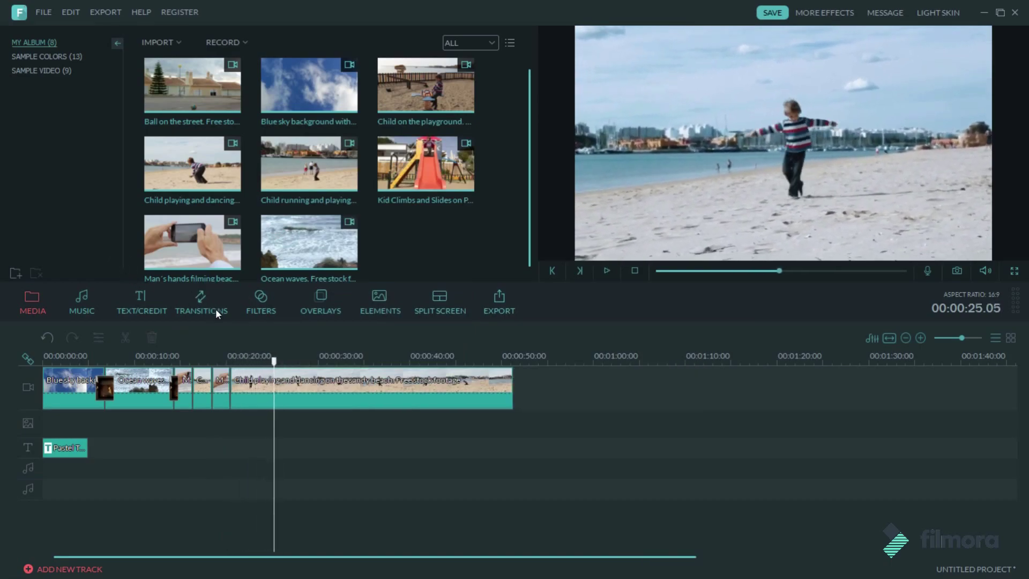
Isolate a segment of the Child playing and dancing clip from 00:00:25.05, slow it down and play it back.
right_click(220, 309)
click(245, 227)
key(space)
key(space)
right_click(256, 312)
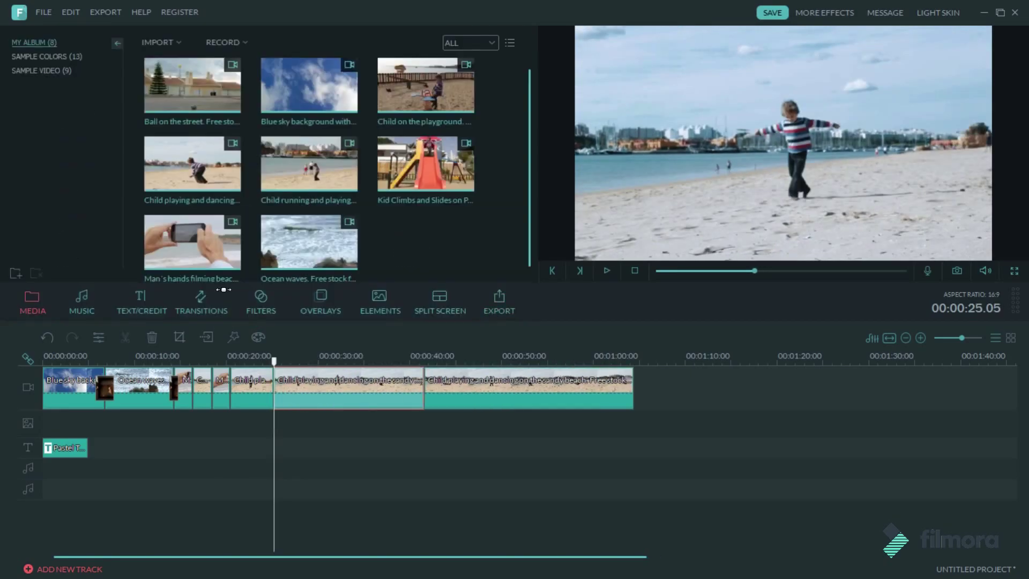
key(space)
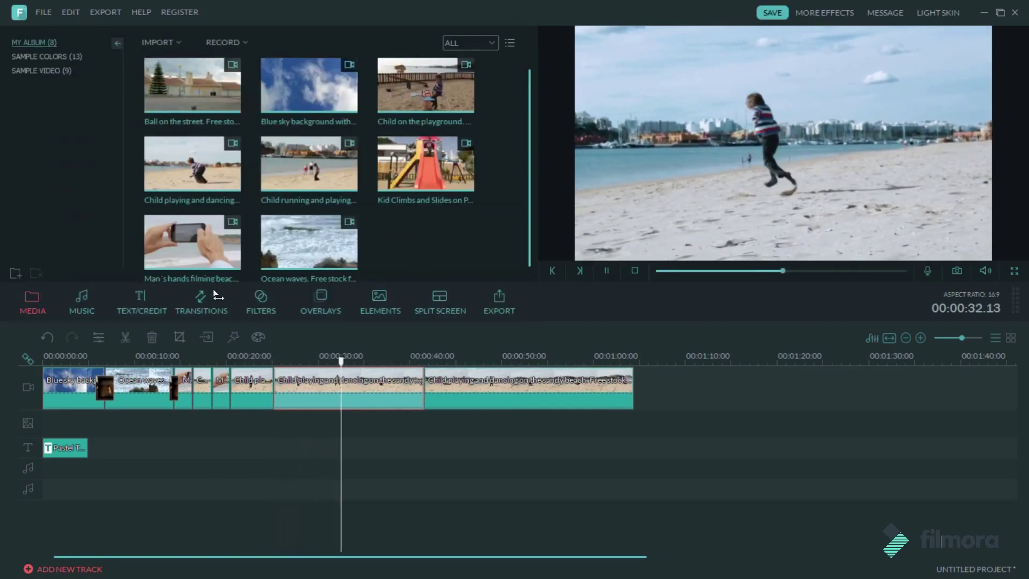
key(space)
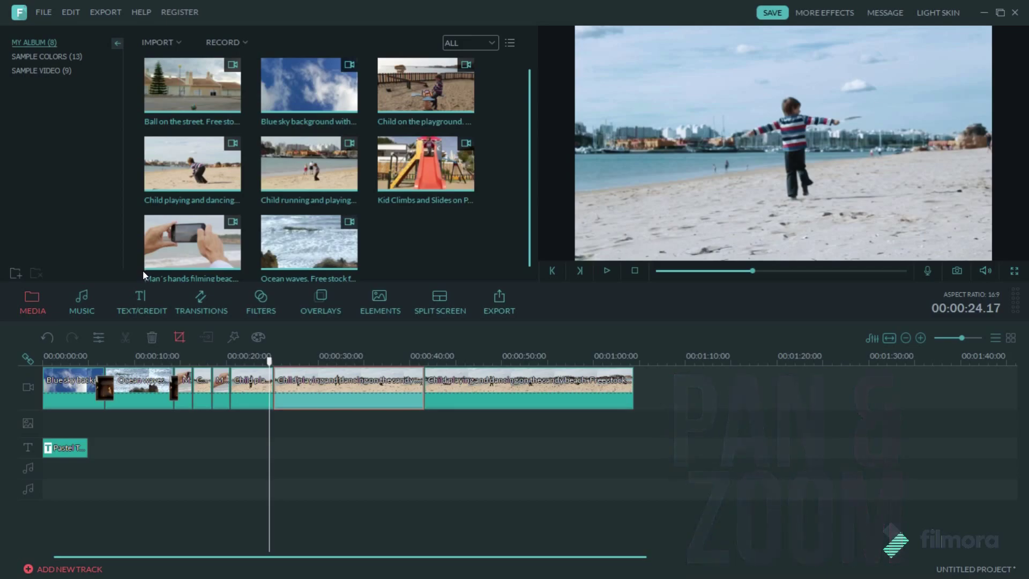
Add a Pan & Zoom effect to the slowed Child playing segment, with a 532 × 299 end frame around the child.
click(179, 337)
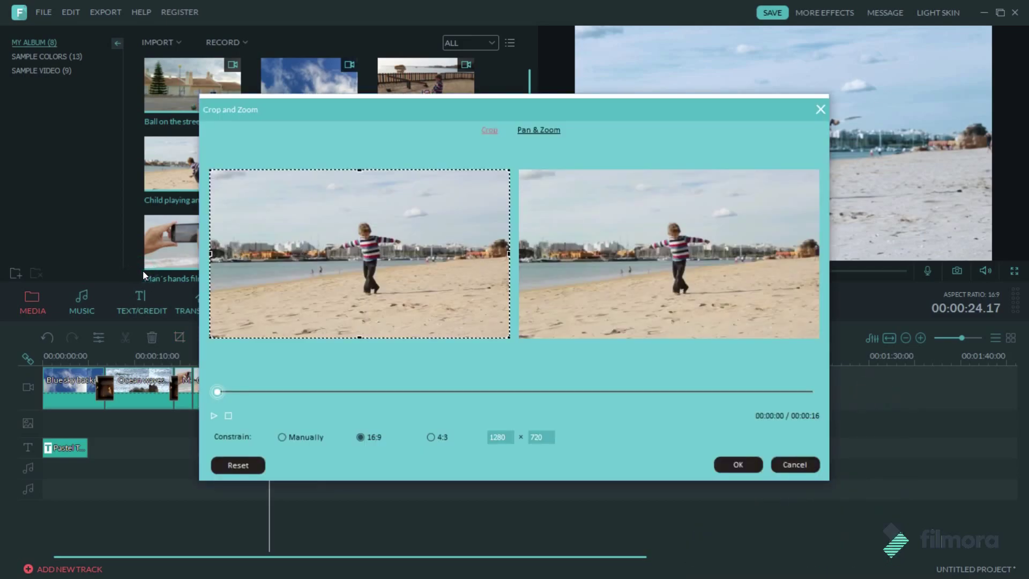
click(536, 131)
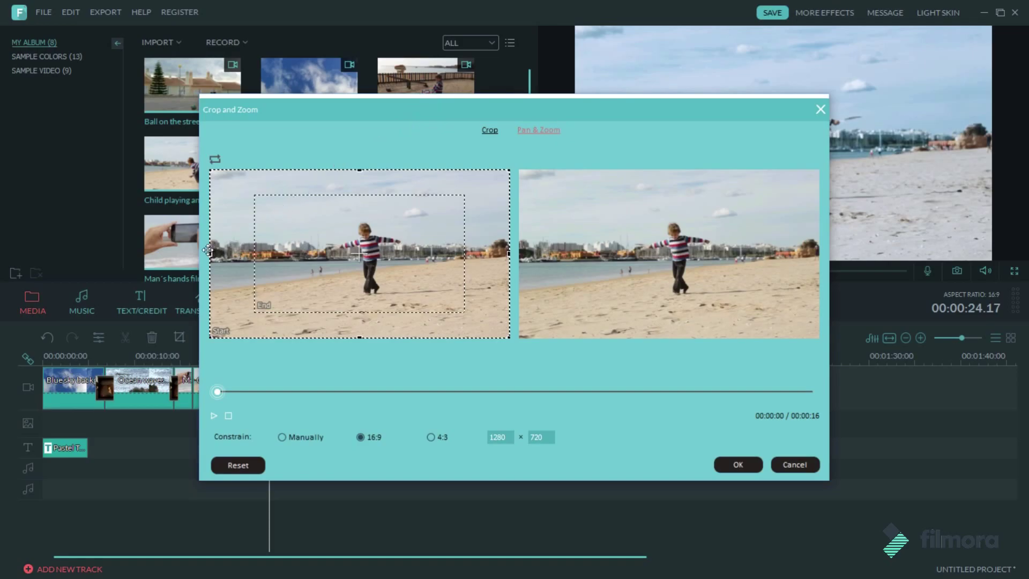
drag(254, 312, 340, 265)
drag(354, 174, 315, 209)
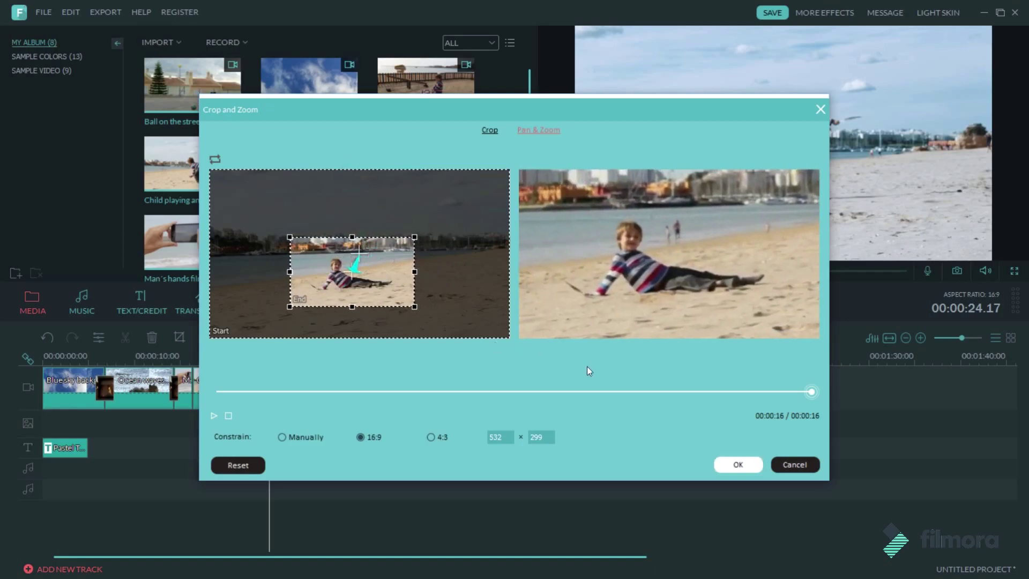
key(Return)
key(space)
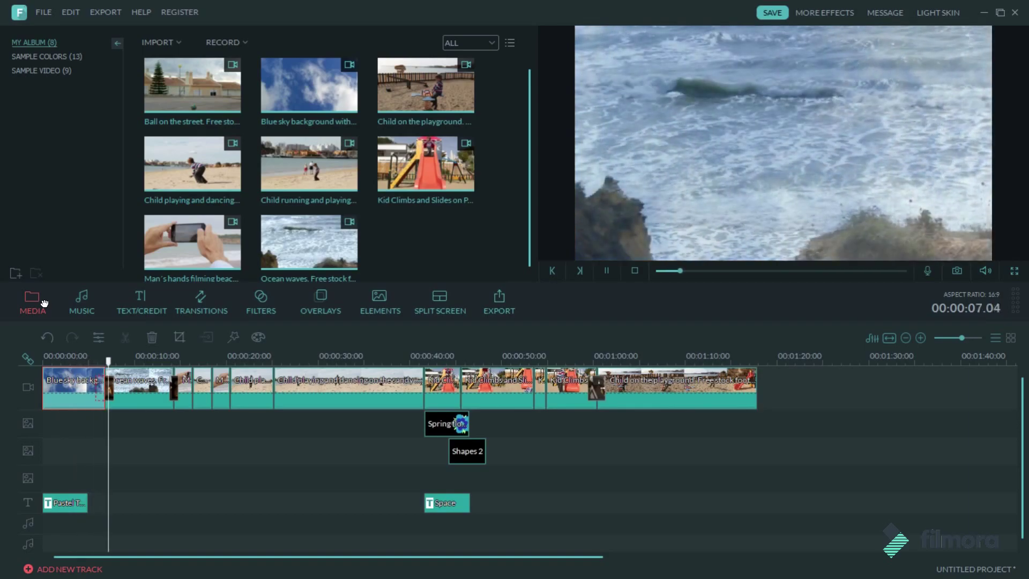
Add the Viral Title 2 lower third at the start of the Ocean waves clip and open it for editing at 00:00:06.20.
key(space)
key(space)
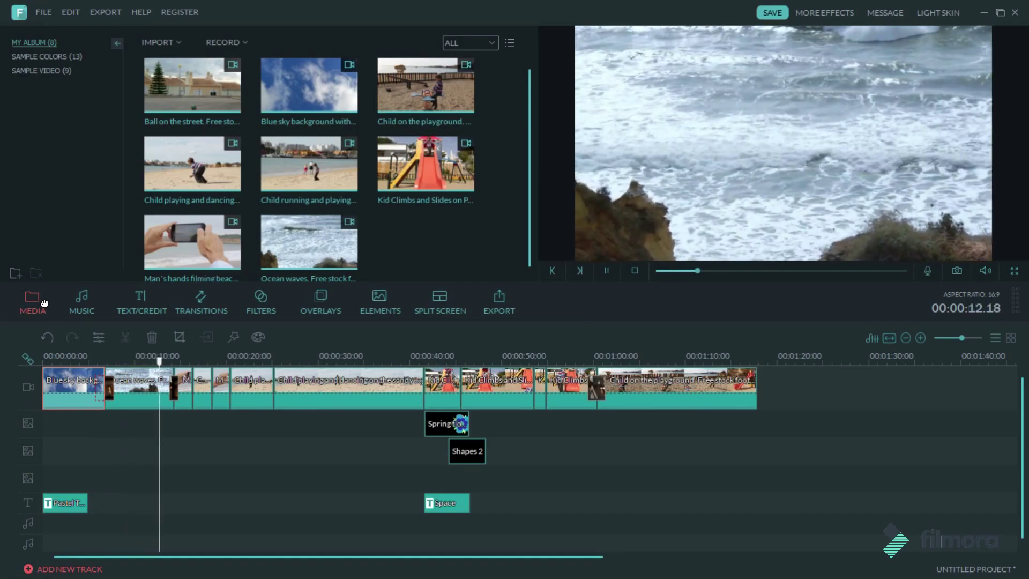
click(141, 303)
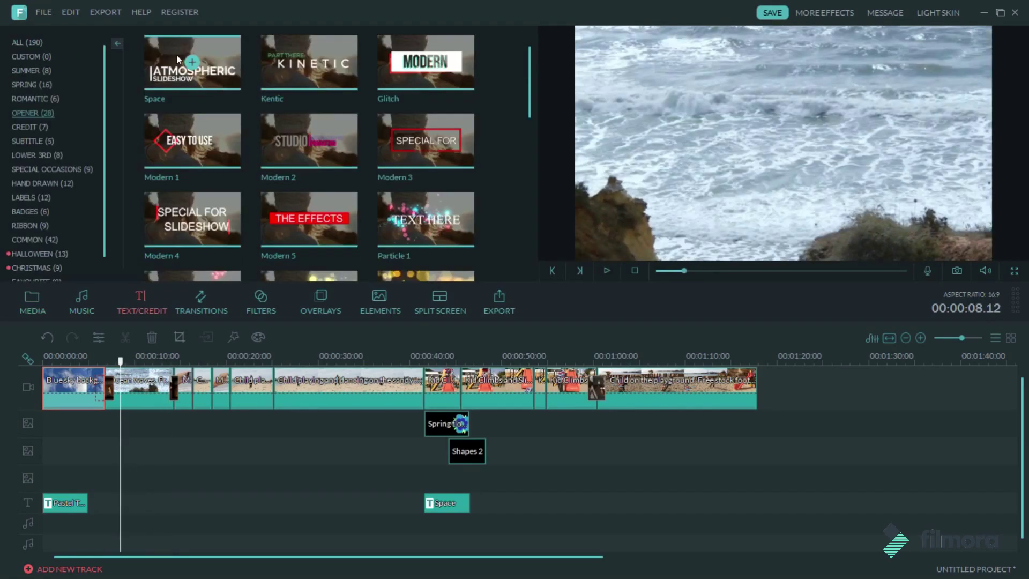
click(177, 58)
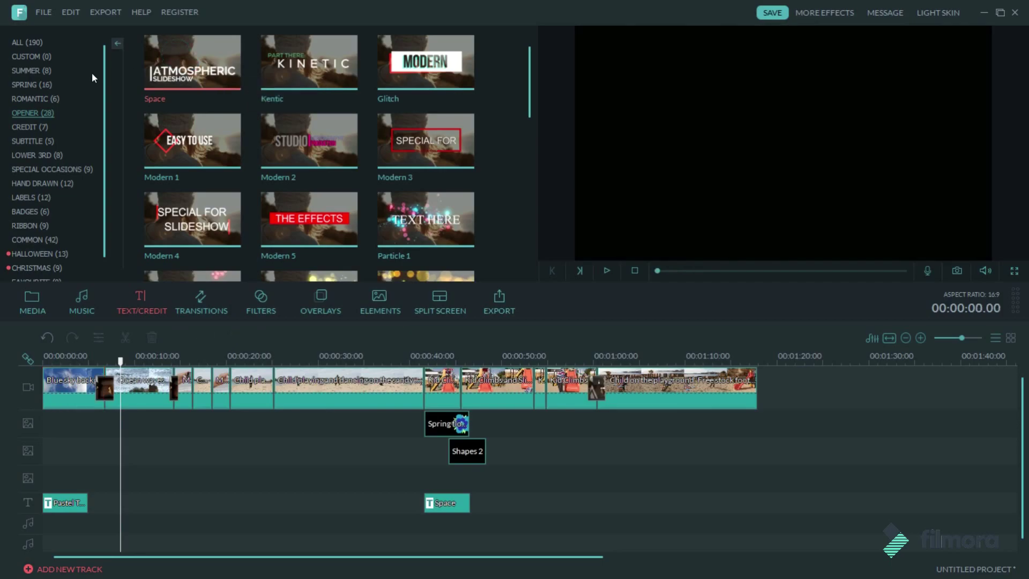
click(33, 155)
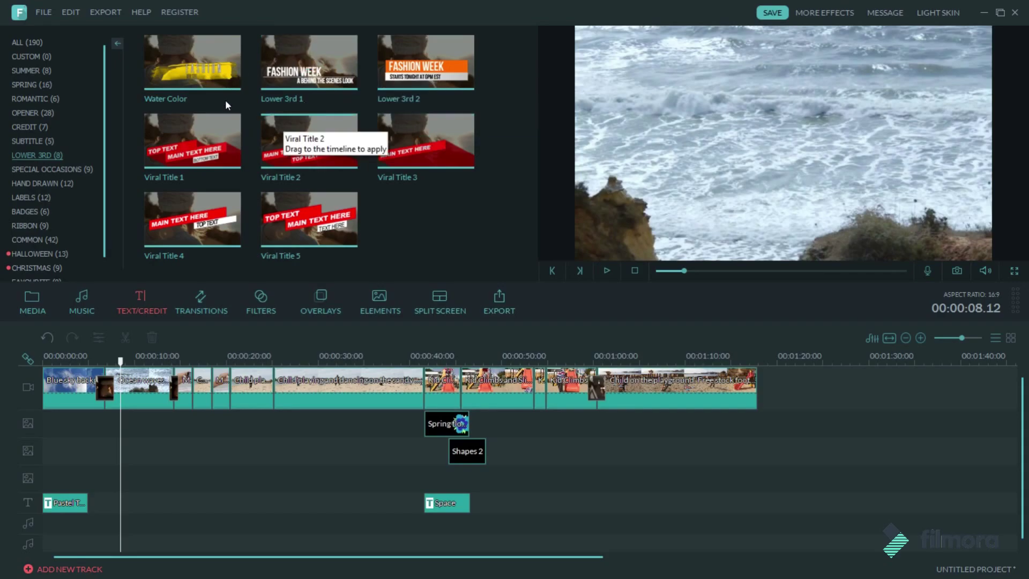
drag(282, 125, 111, 440)
drag(88, 351, 106, 401)
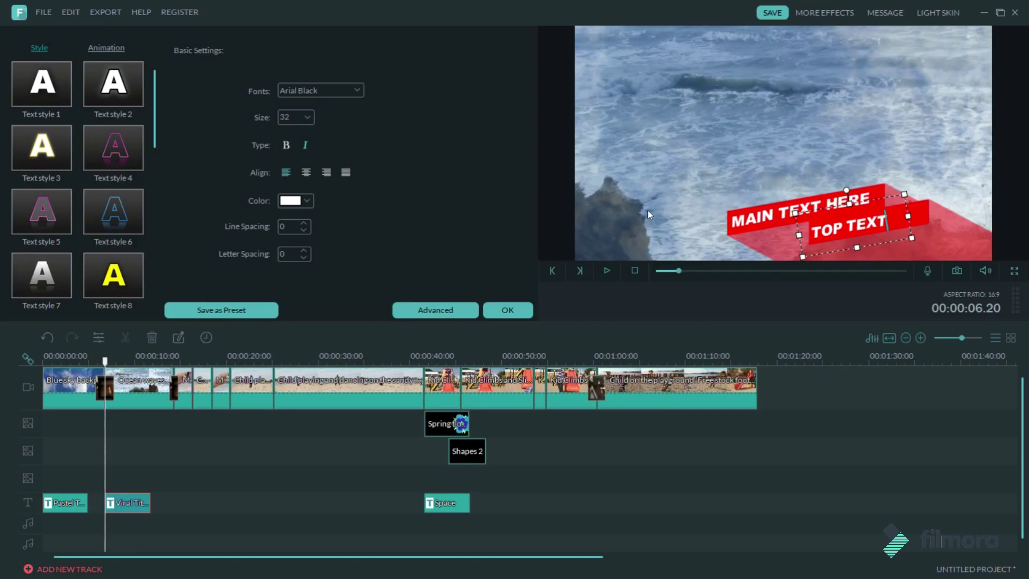
Replace the TOP TEXT line of the Viral Title with "DROP A LIKE".
key(BackSpace)
key(BackSpace)
key(BackSpace)
key(BackSpace)
key(BackSpace)
key(BackSpace)
key(BackSpace)
key(BackSpace)
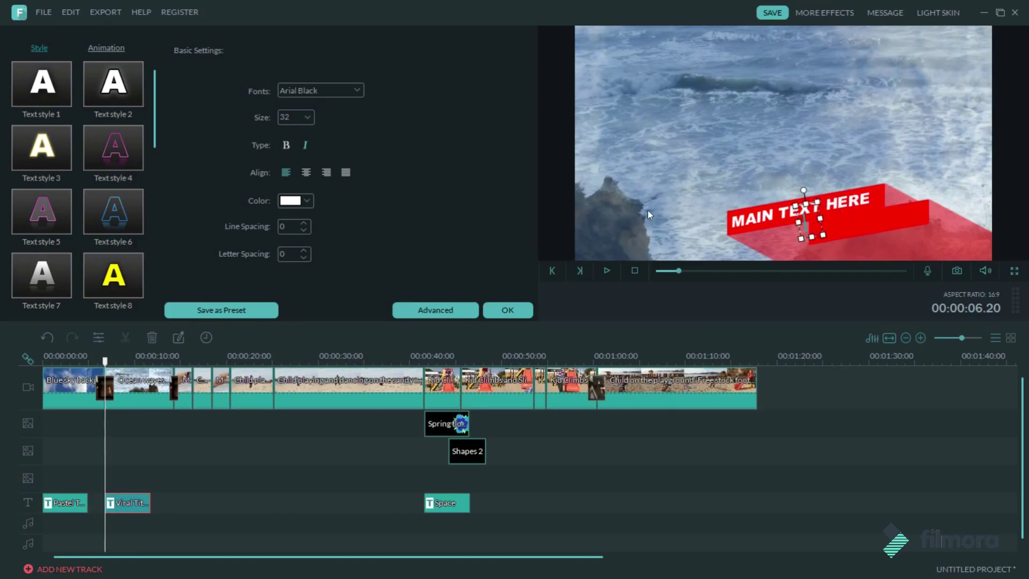
text(DROP)
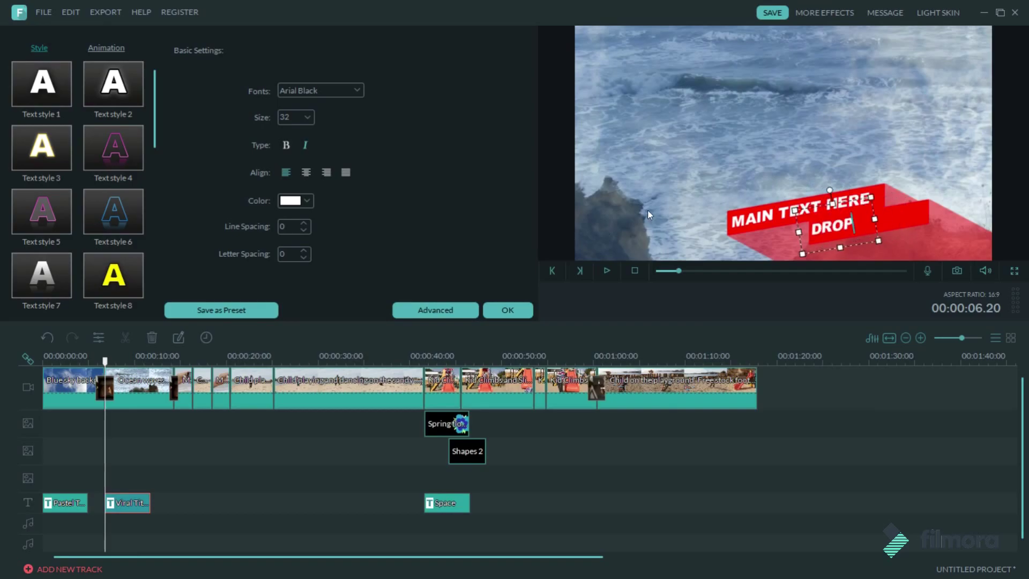
text( A LIKE)
Replace the MAIN TEXT HERE line of the Viral Title with "SUBSCRIBE NOW".
double_click(867, 200)
key(BackSpace)
key(BackSpace)
key(BackSpace)
key(BackSpace)
key(BackSpace)
key(BackSpace)
key(BackSpace)
key(BackSpace)
key(BackSpace)
key(BackSpace)
key(BackSpace)
key(BackSpace)
key(BackSpace)
key(BackSpace)
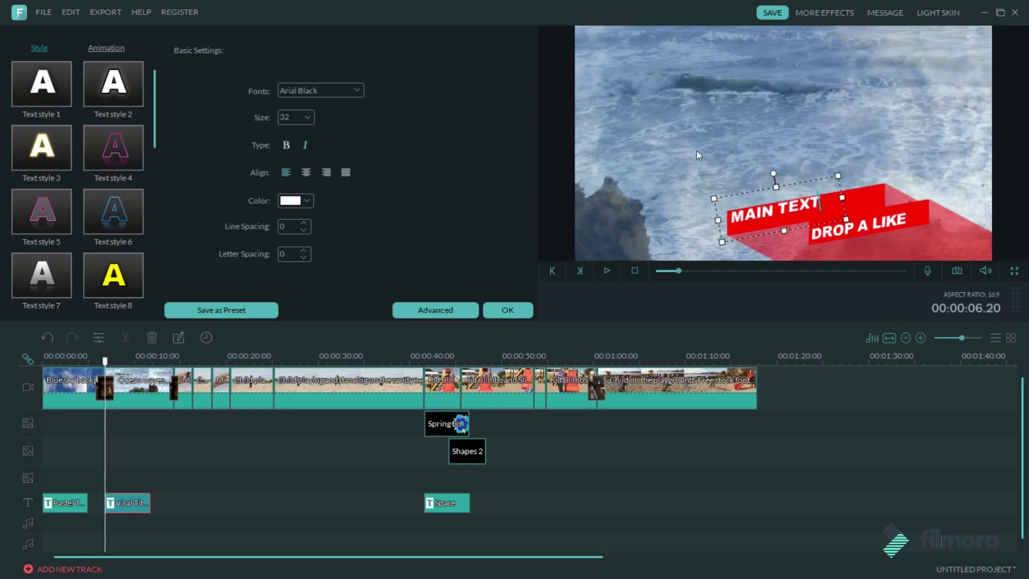
text(SUBSCRIBE NOW)
click(508, 309)
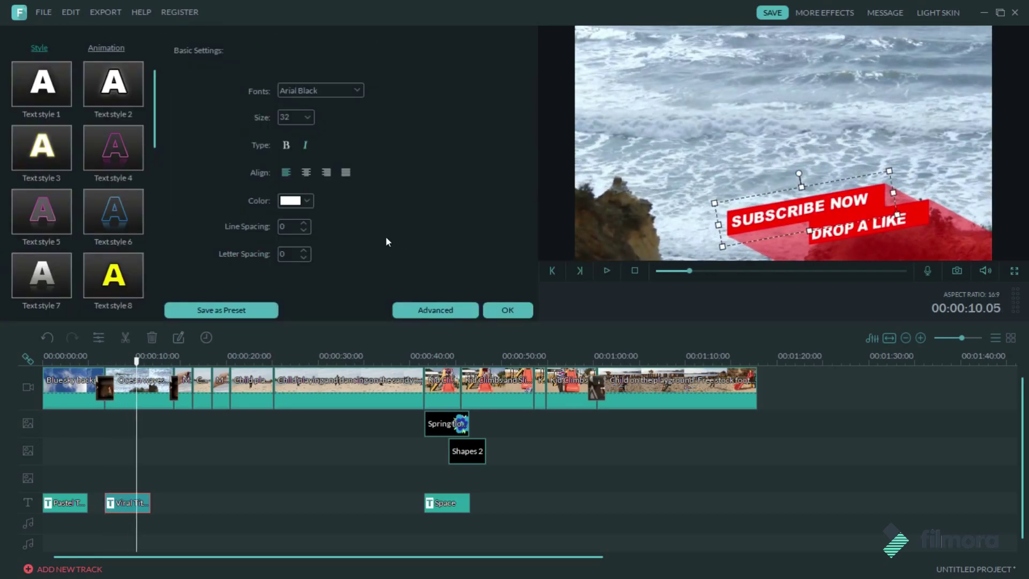
Shrink the title's red banners and both text lines, align them together in the frame's lower right corner and preview the title.
click(700, 214)
drag(695, 172, 802, 203)
click(773, 214)
drag(715, 203, 765, 206)
drag(852, 190, 832, 140)
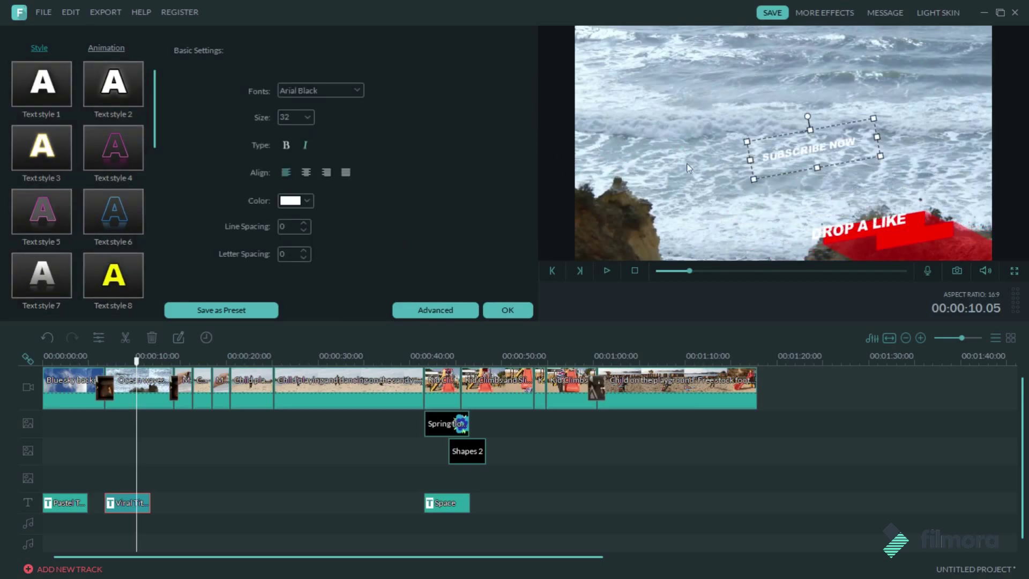
click(852, 228)
drag(794, 214, 826, 221)
drag(905, 207, 945, 213)
drag(810, 150, 873, 228)
click(515, 311)
click(113, 356)
key(space)
key(space)
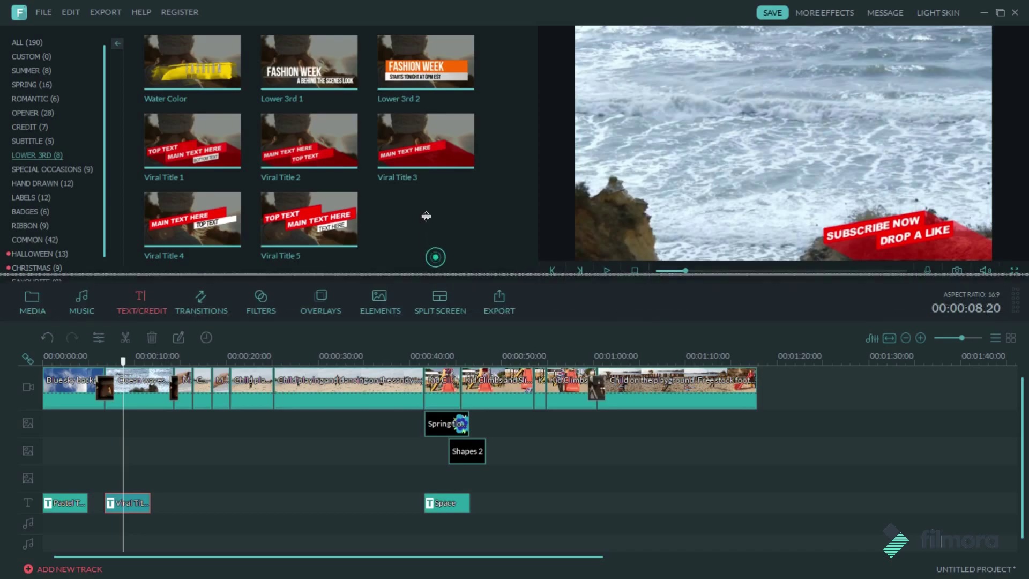
Enlarge the timeline area and add the Summer track Larger Than Life to the first audio track from the start.
drag(436, 272, 426, 200)
click(82, 231)
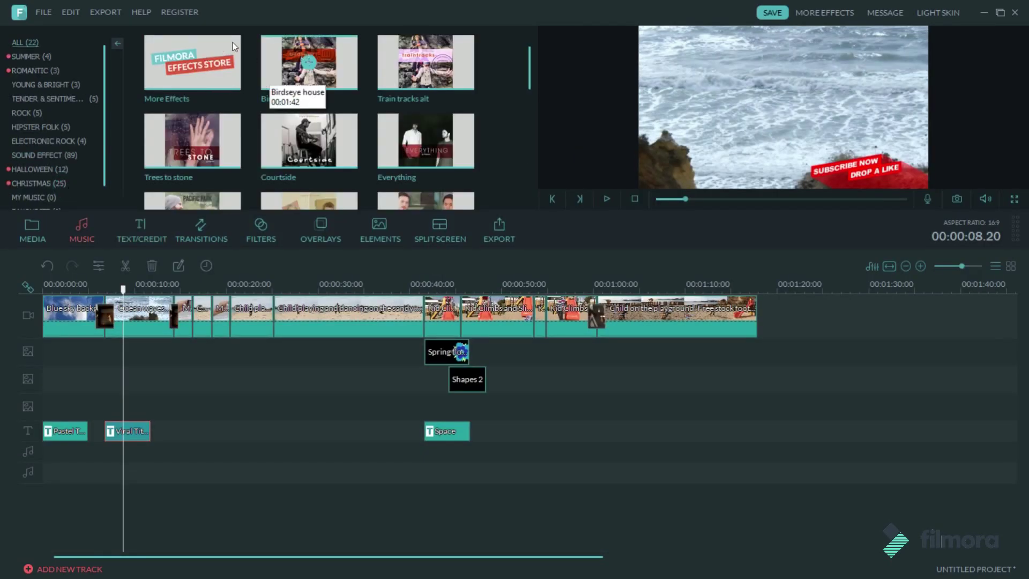
click(32, 56)
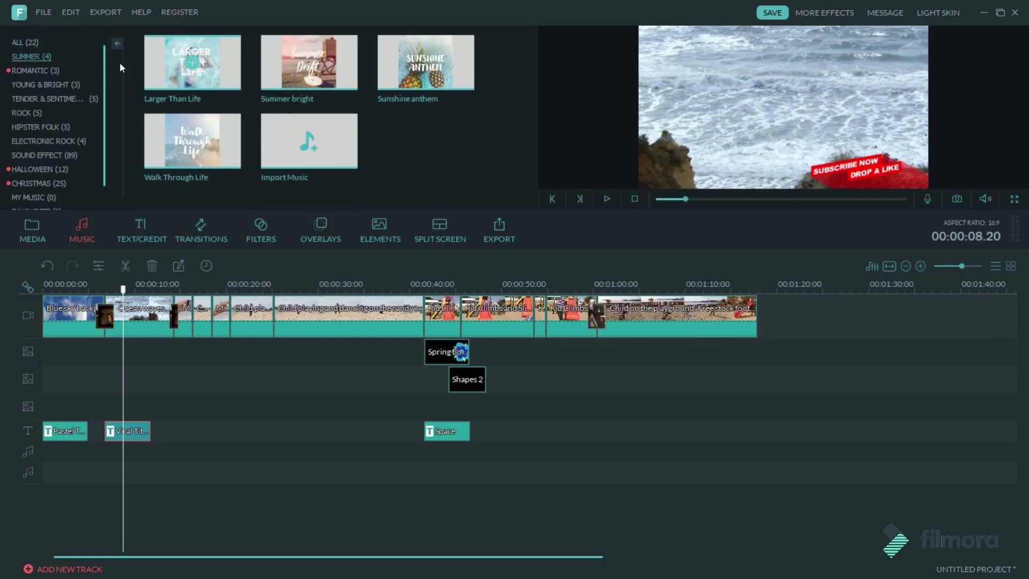
click(149, 65)
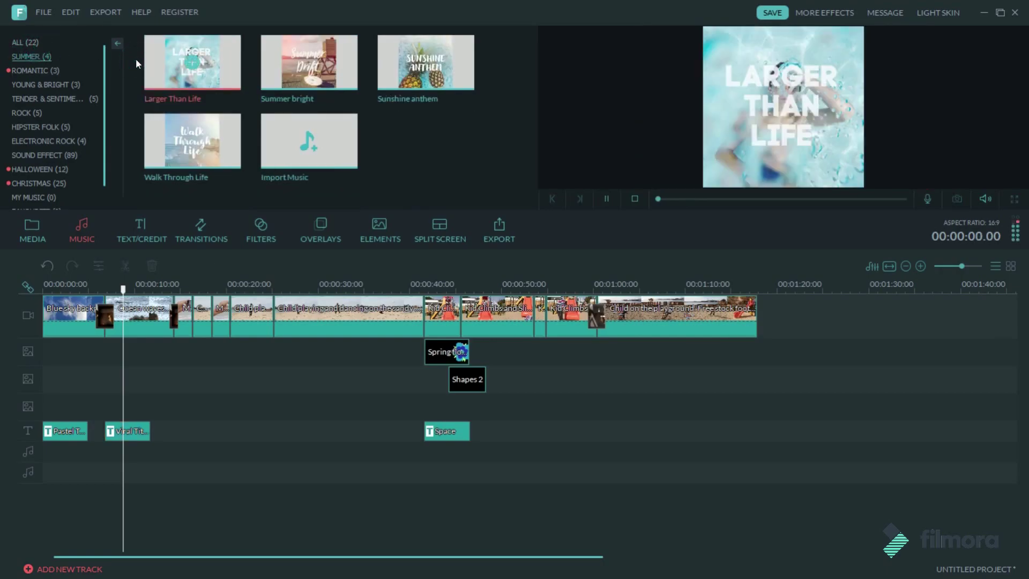
drag(173, 58, 33, 353)
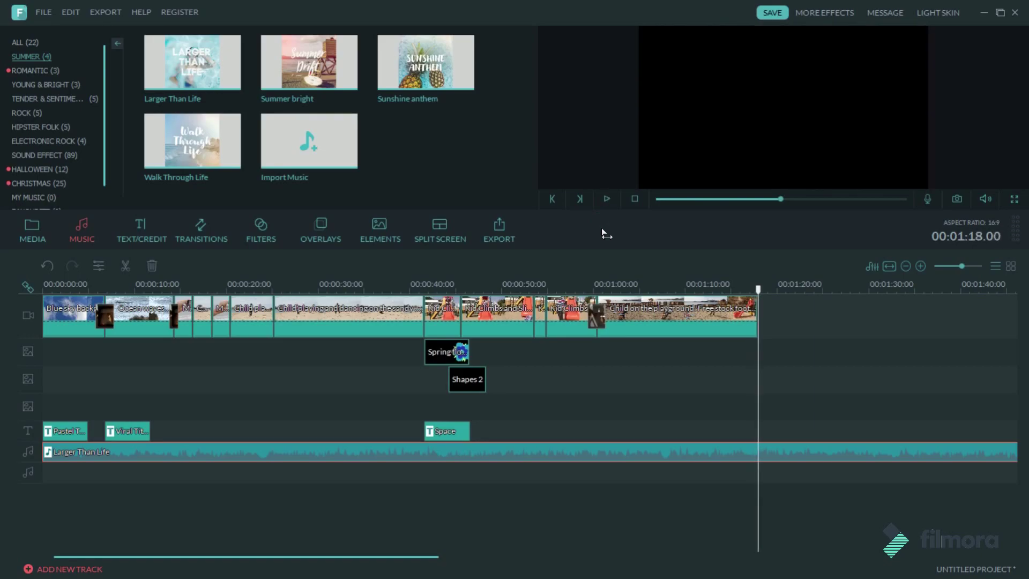
Split the Larger Than Life music at 00:01:18.00 and delete the part beyond the end of the video.
right_click(606, 353)
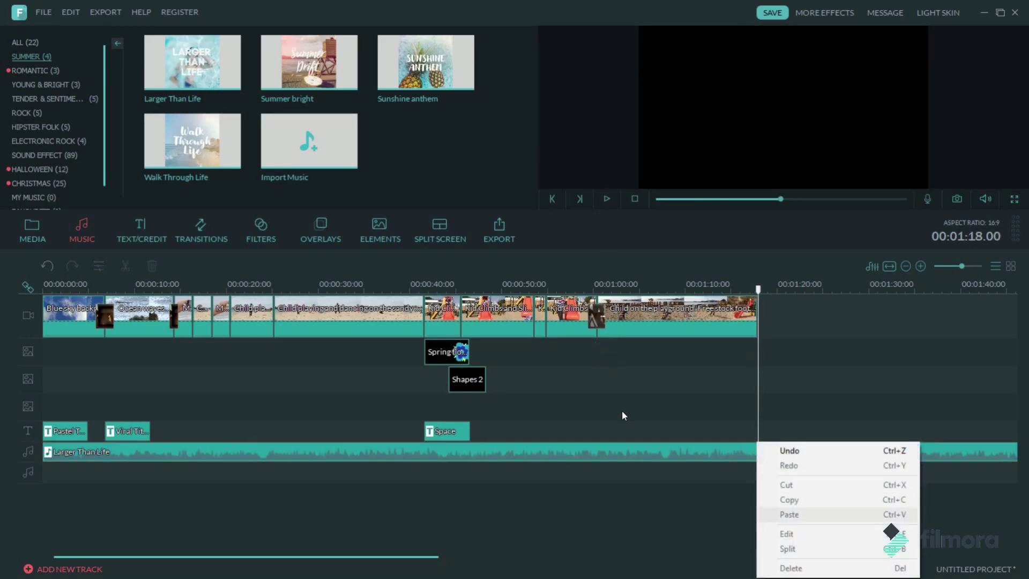
click(581, 366)
right_click(607, 359)
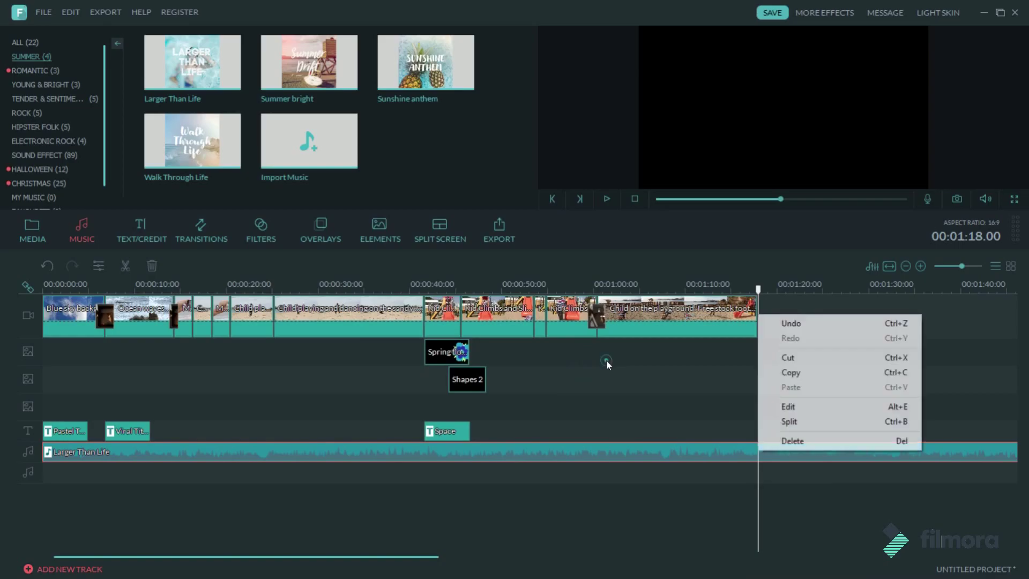
click(623, 342)
key(Menu)
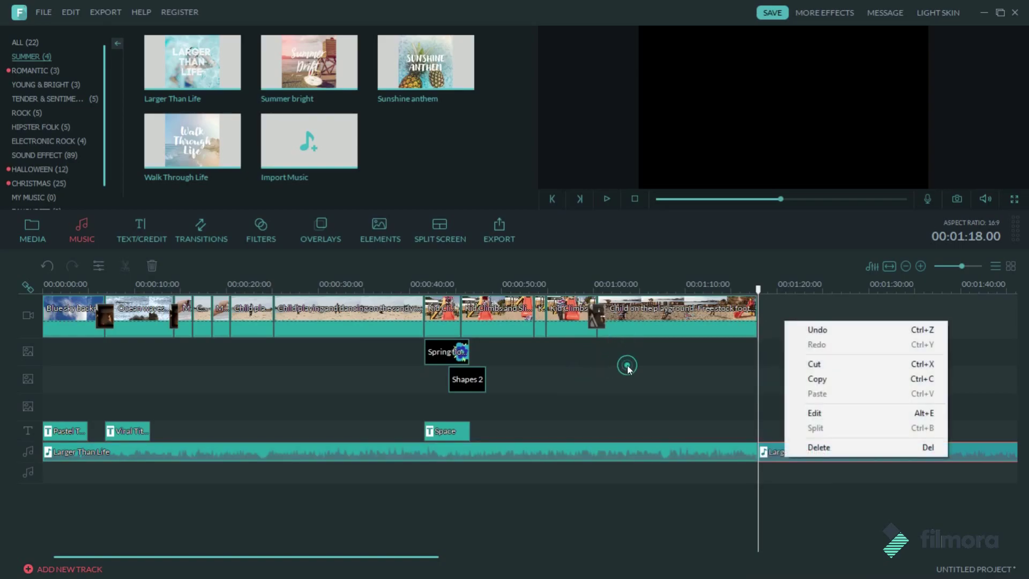
key(Up)
key(Return)
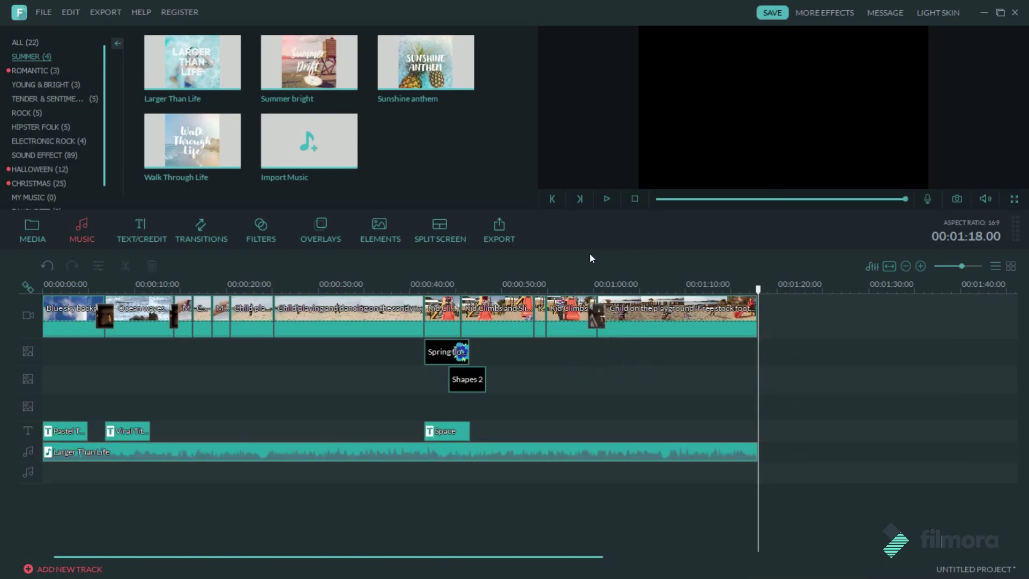
Set the Larger Than Life music's volume to 83 and its fade out to 1.88 s, and play the result.
right_click(91, 362)
key(Up)
key(Up)
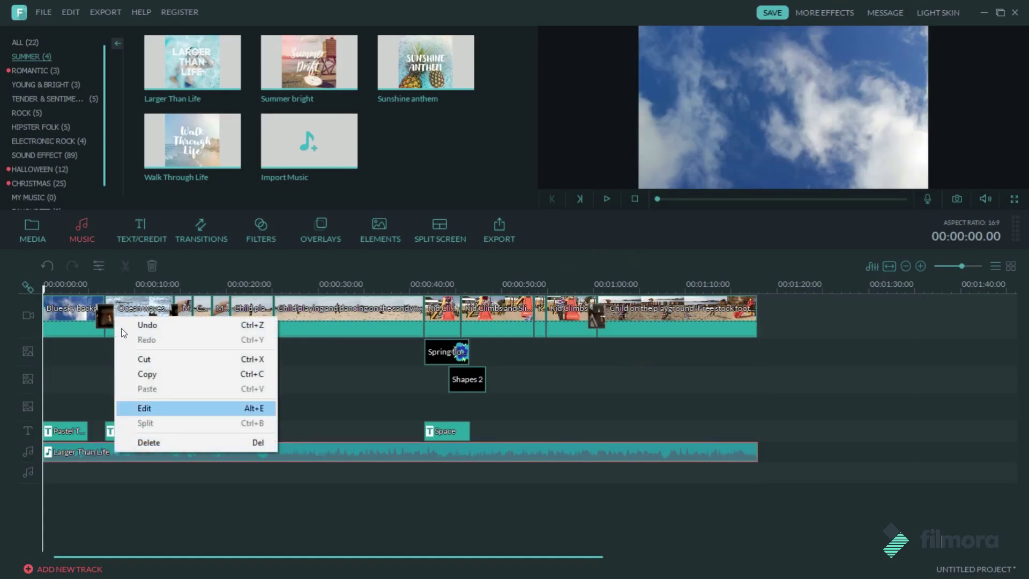
key(Return)
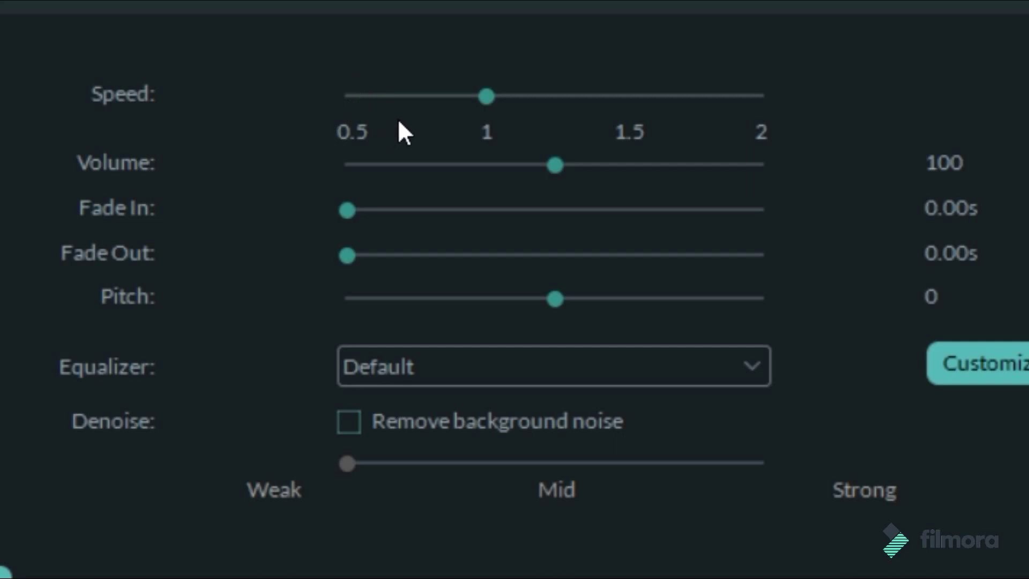
drag(409, 131, 384, 133)
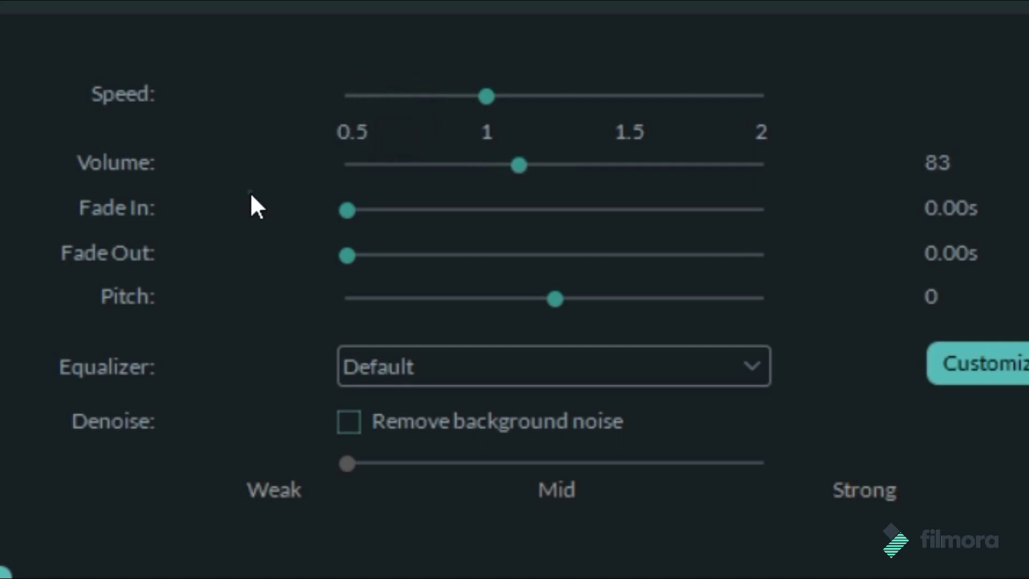
drag(250, 192, 370, 211)
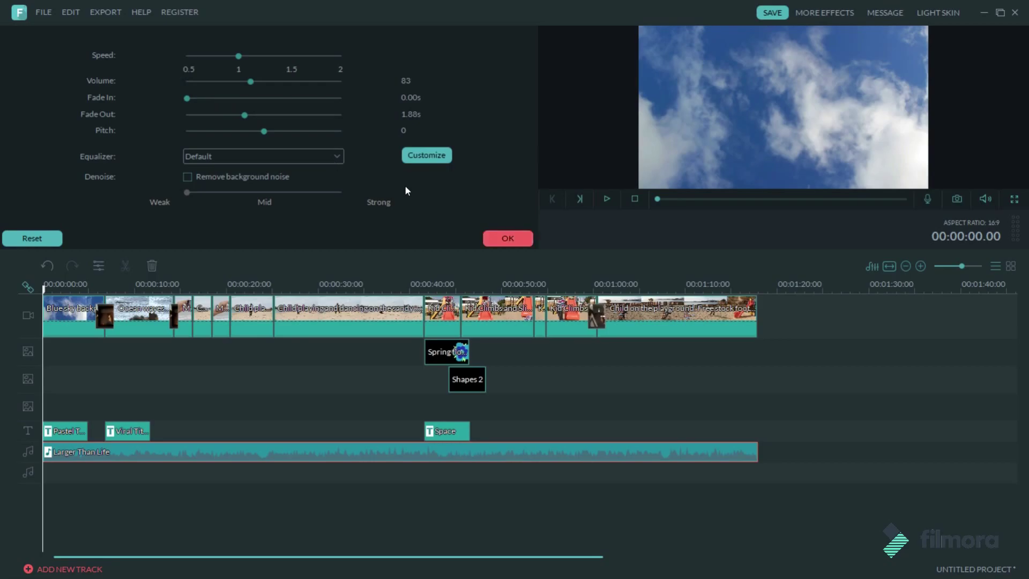
click(511, 236)
key(space)
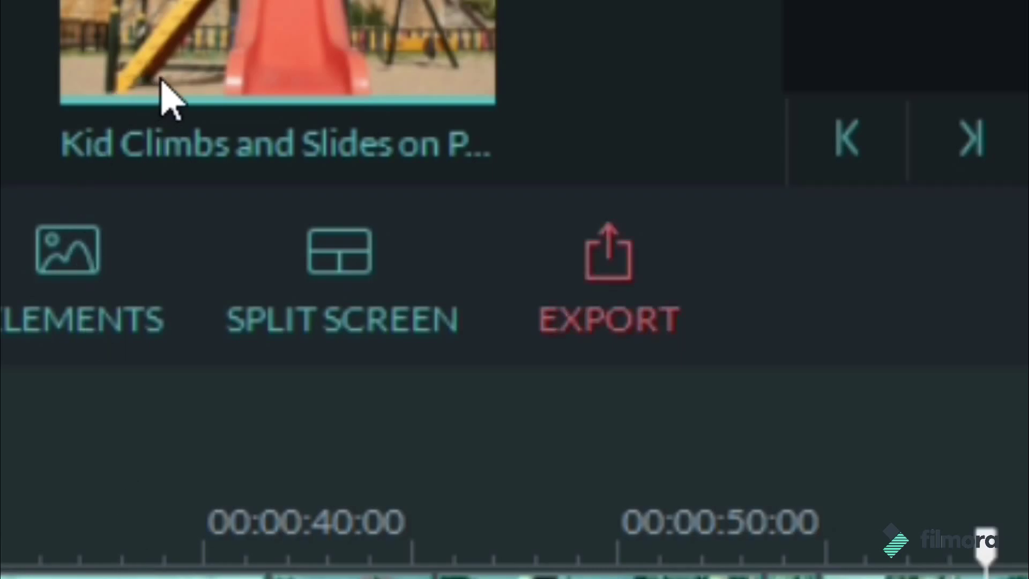
Open the export settings and choose MP4 as the output format.
click(609, 276)
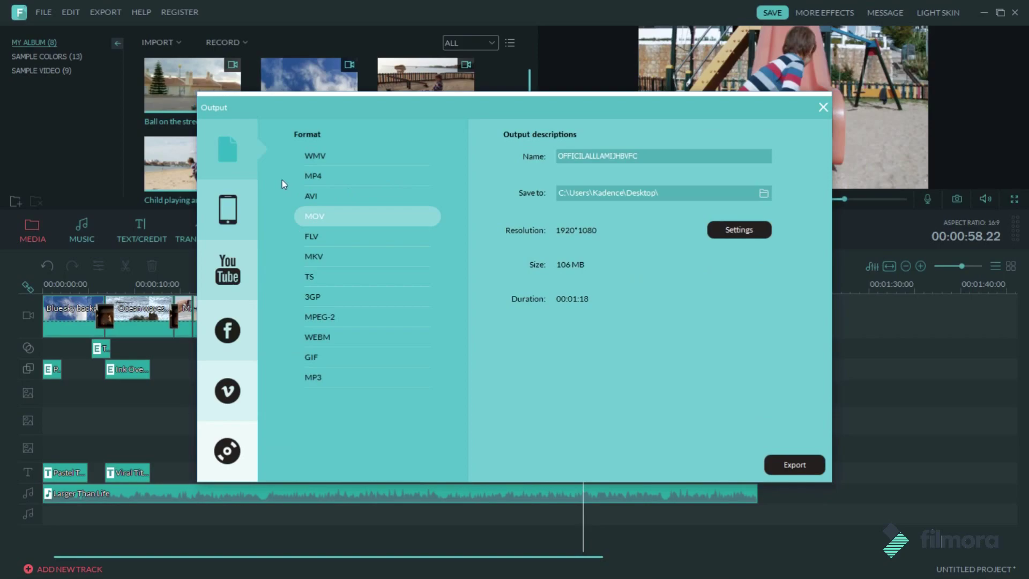
click(343, 172)
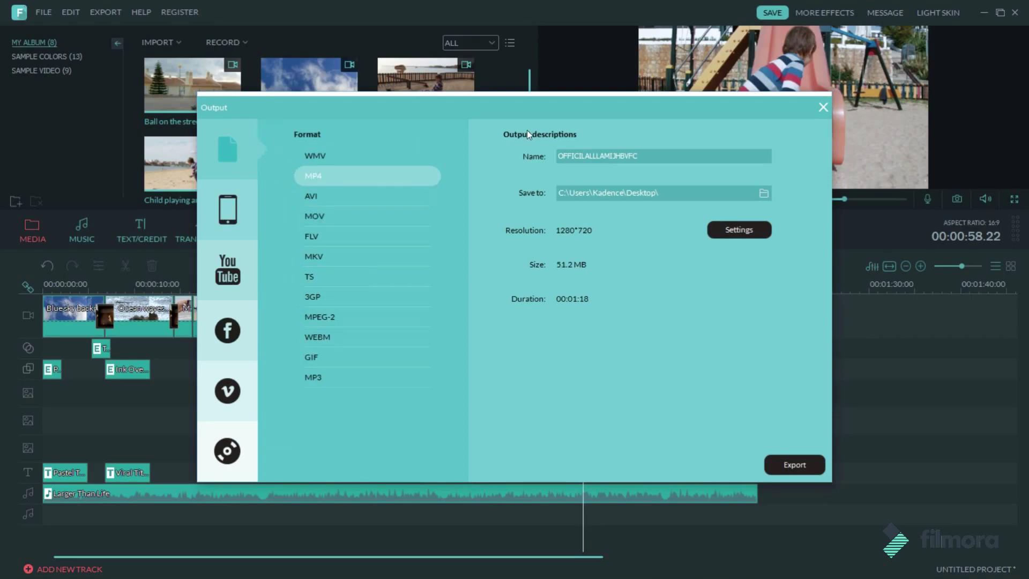
Name the output file Sponsored by Filmora and set the export to 1920*1080 resolution with Best quality.
key(Tab)
text(SPo)
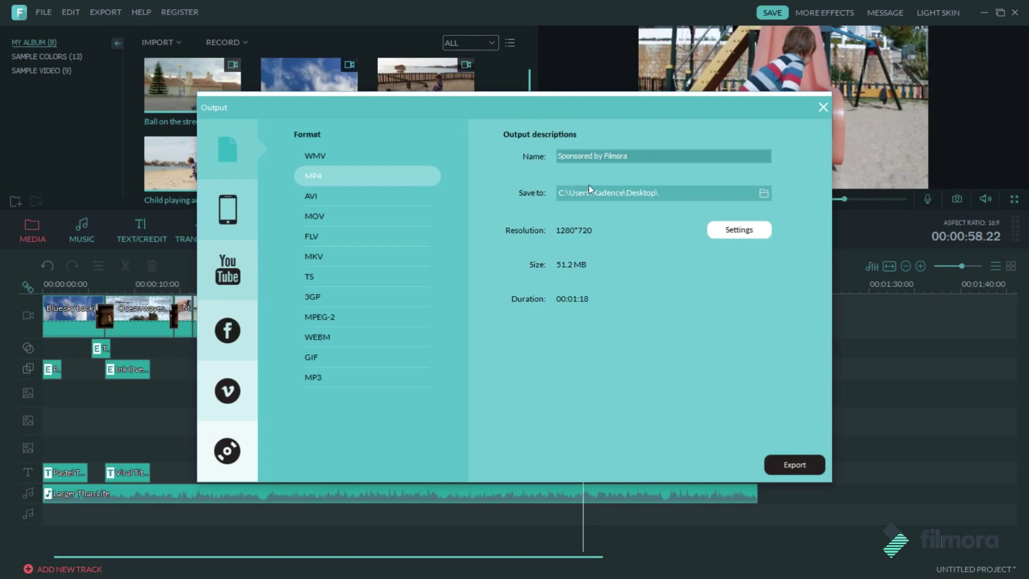
click(739, 229)
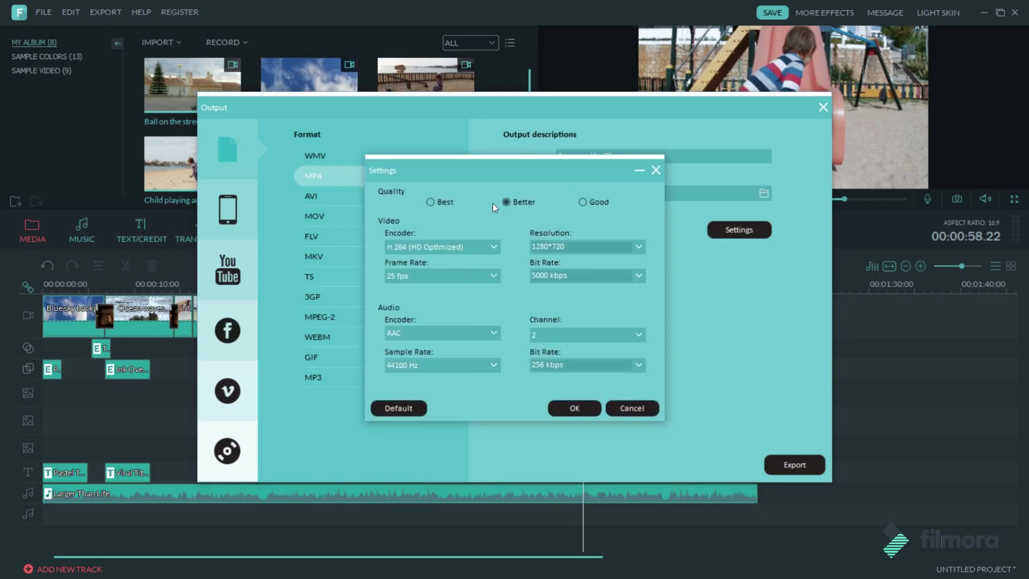
click(637, 247)
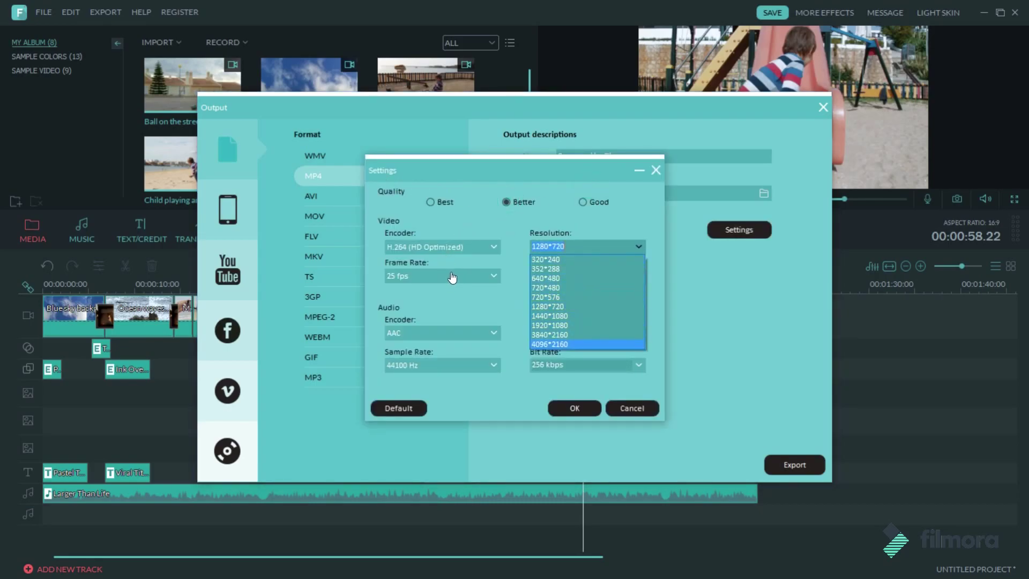
key(Return)
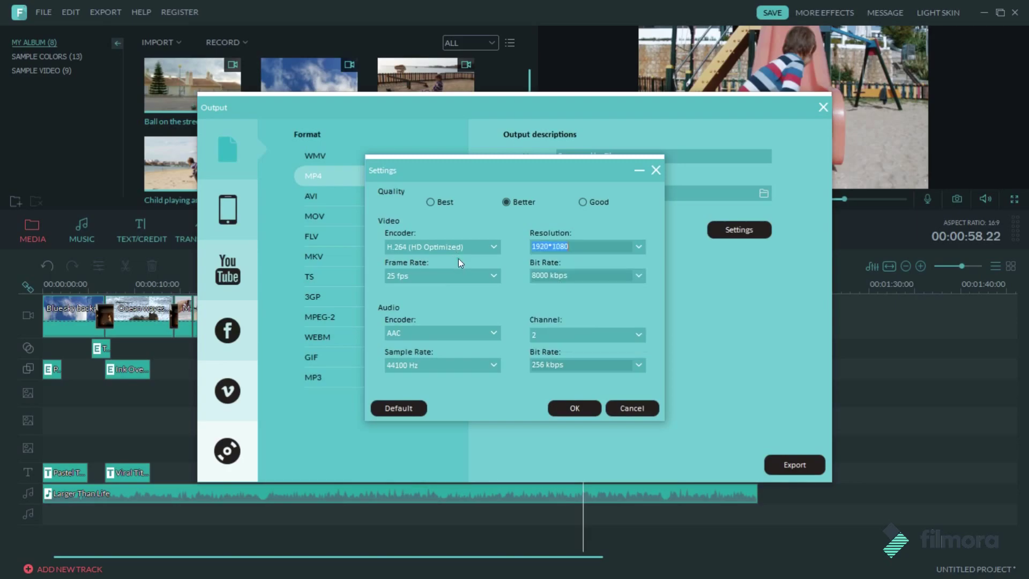
click(431, 202)
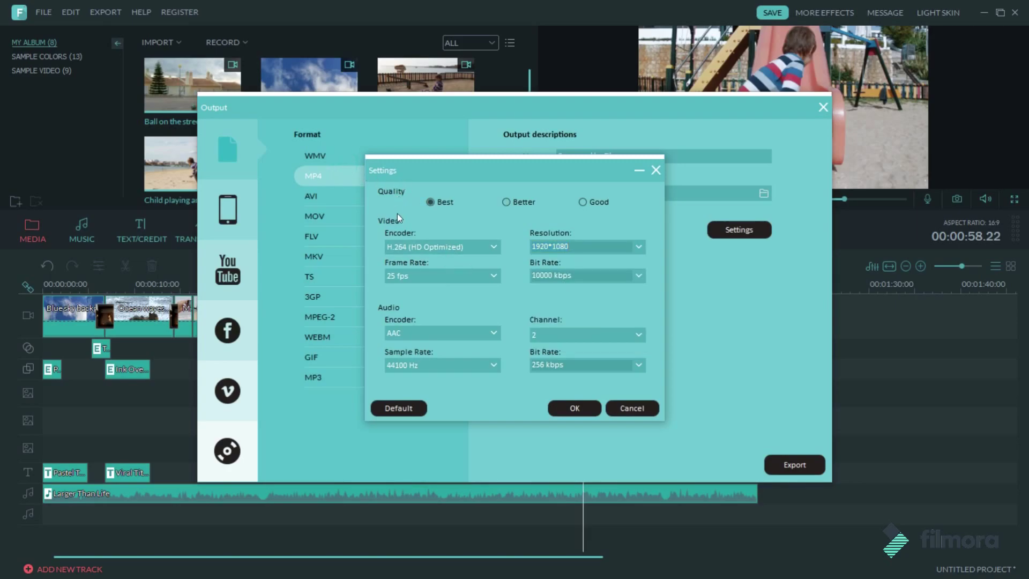
Set the export frame rate to 29.97 fps.
click(494, 275)
key(Down)
key(Down)
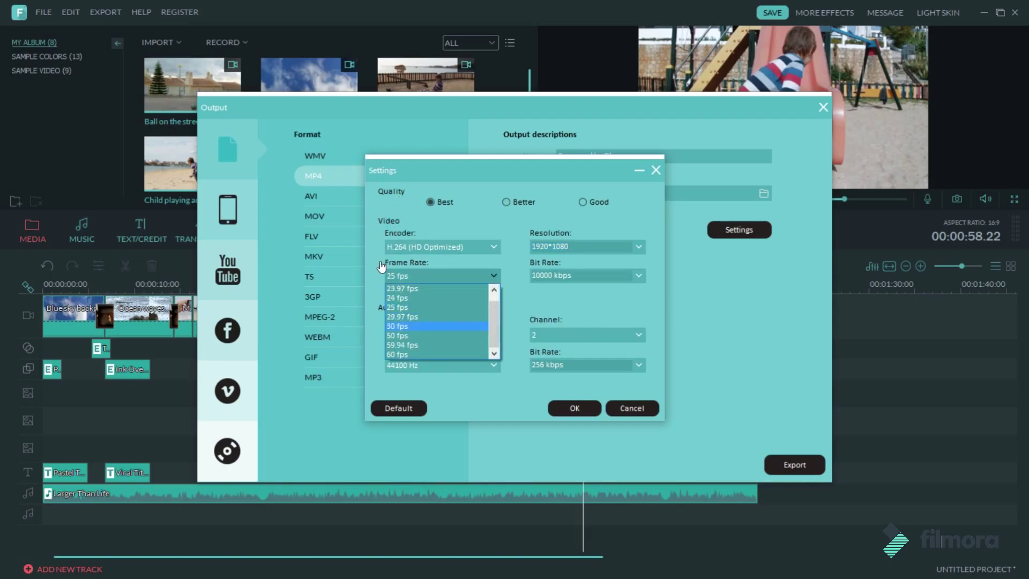
key(Up)
key(Return)
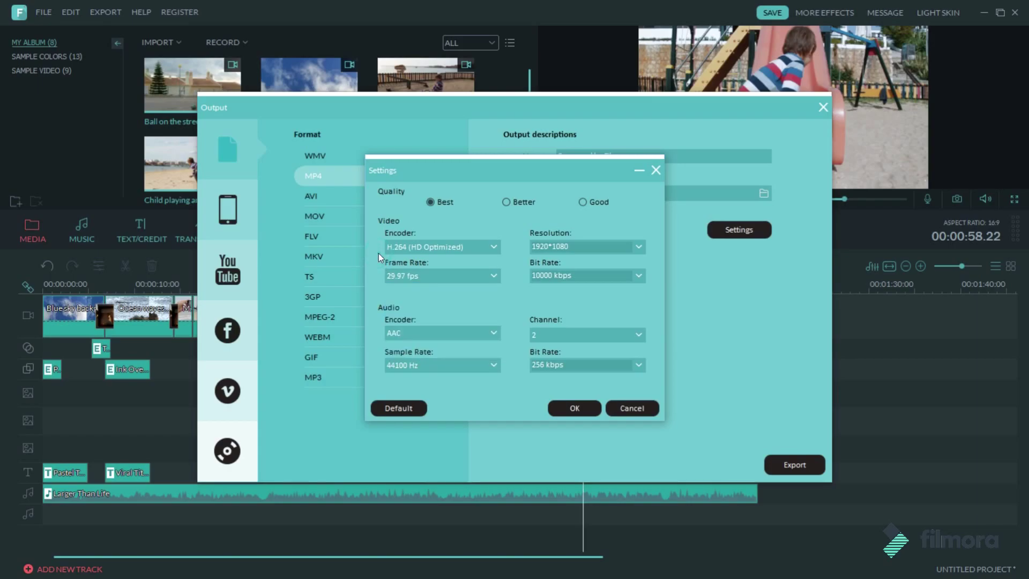
Set the export frame rate to 60 fps, accept the settings and start exporting the movie.
click(455, 275)
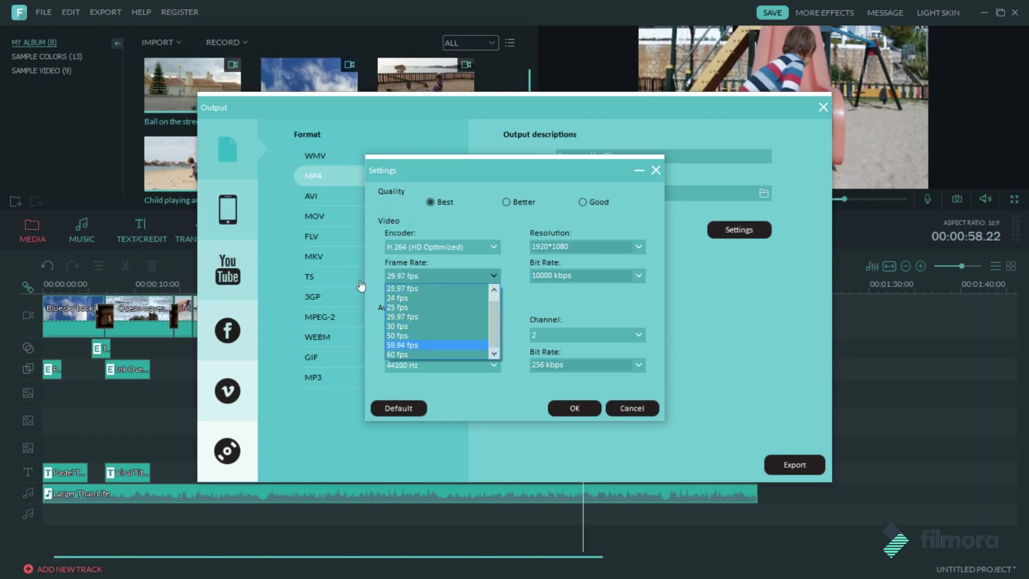
key(Down)
key(Return)
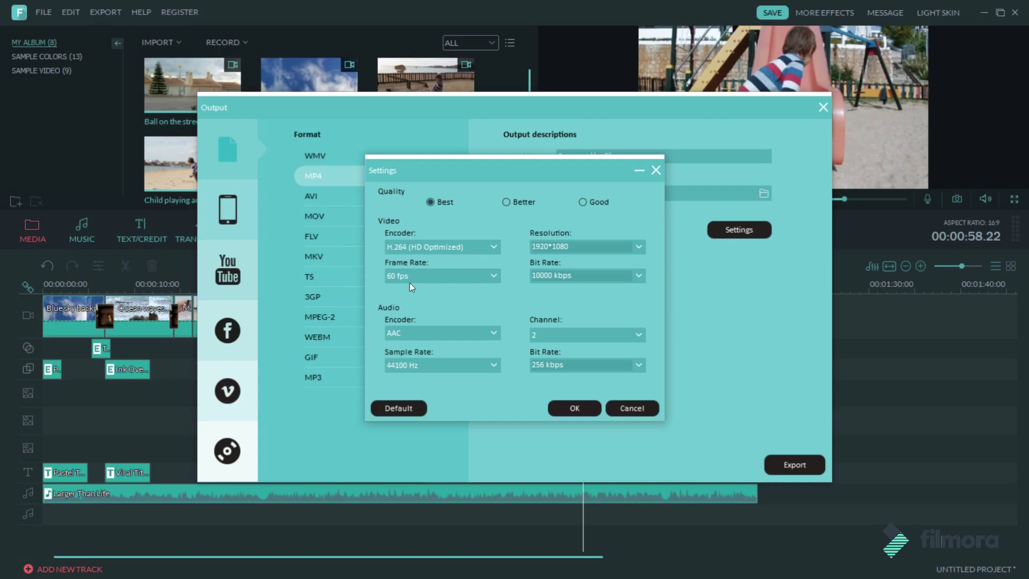
key(Return)
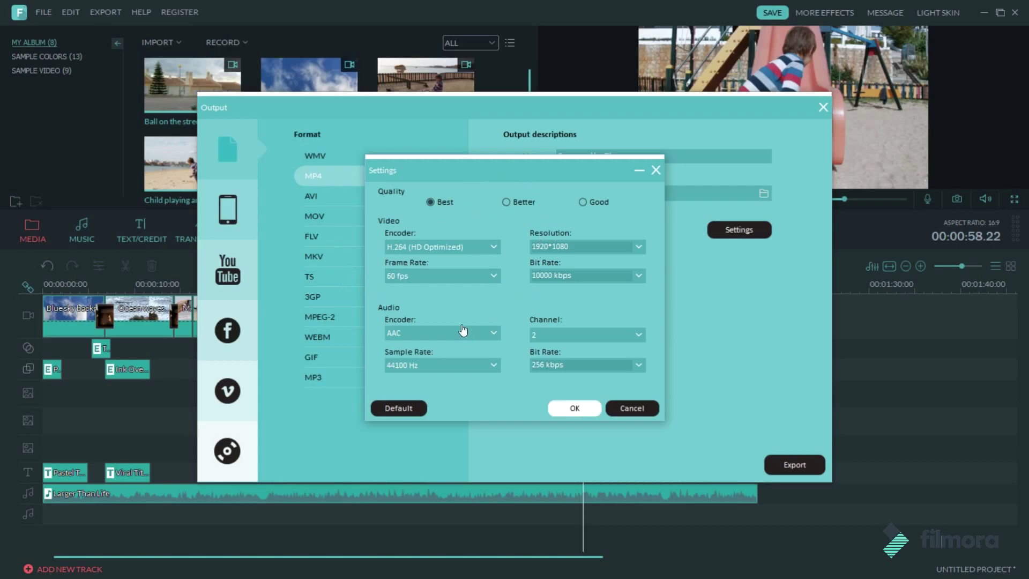
key(Return)
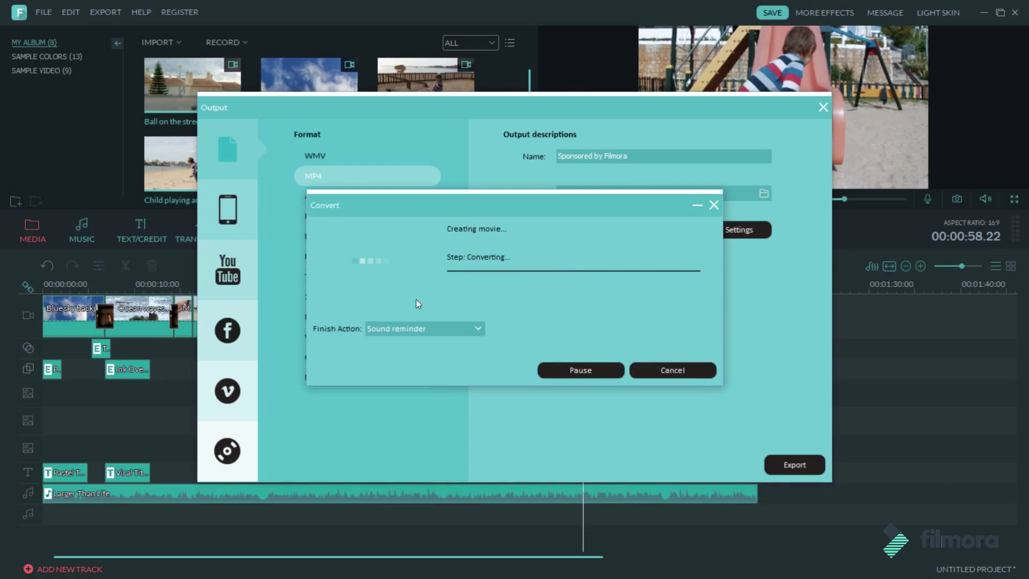
Try the Shut down computer and Do nothing options as the conversion's finish action.
click(364, 265)
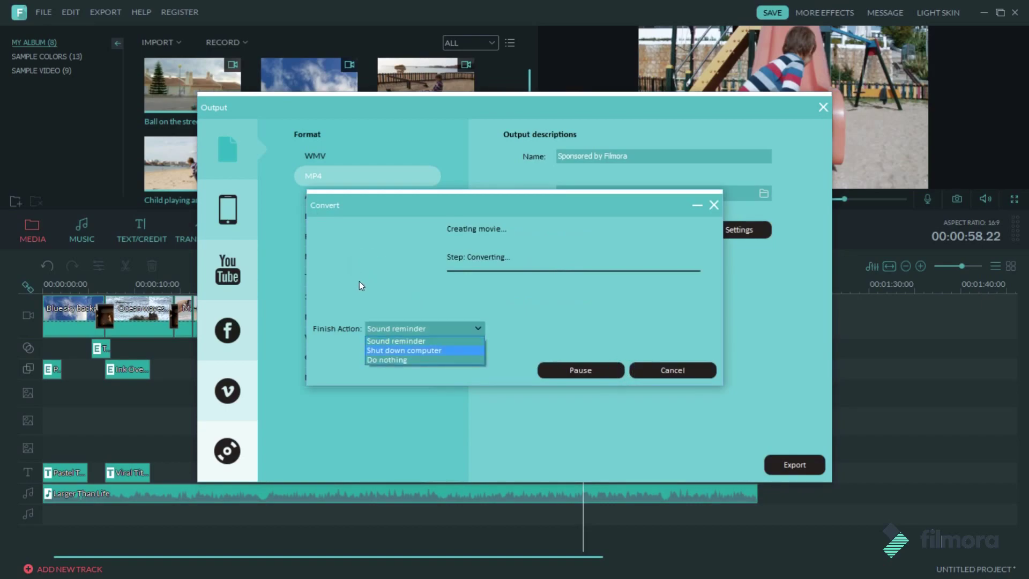
key(Return)
key(alt+Down)
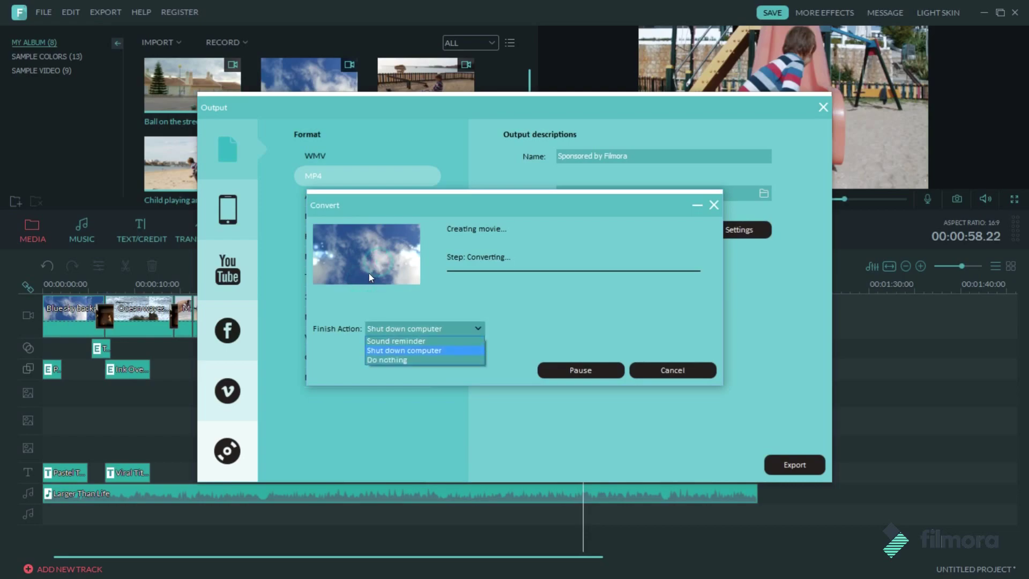
key(Down)
key(Return)
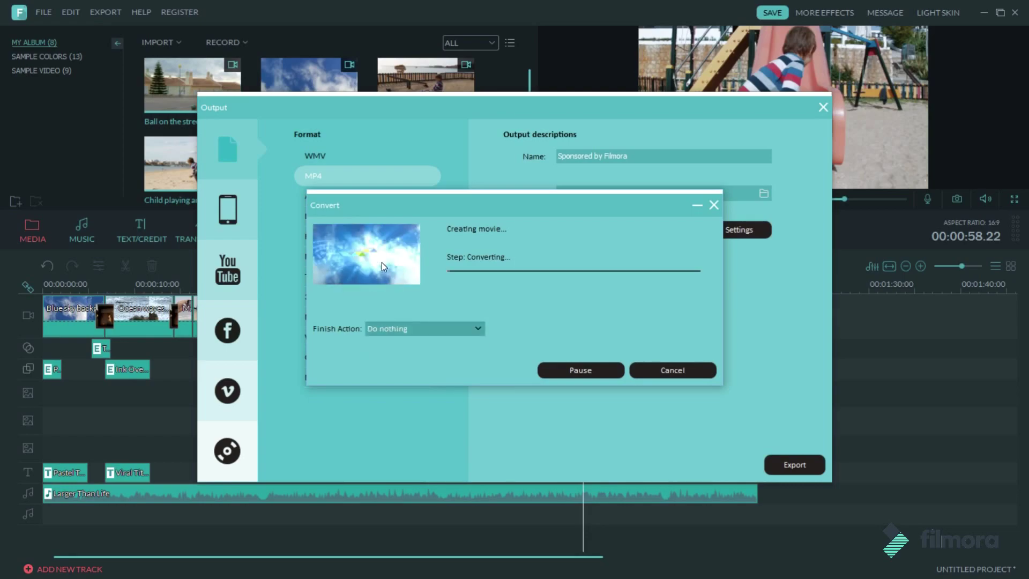
Set the conversion's finish action back to Sound reminder.
click(478, 328)
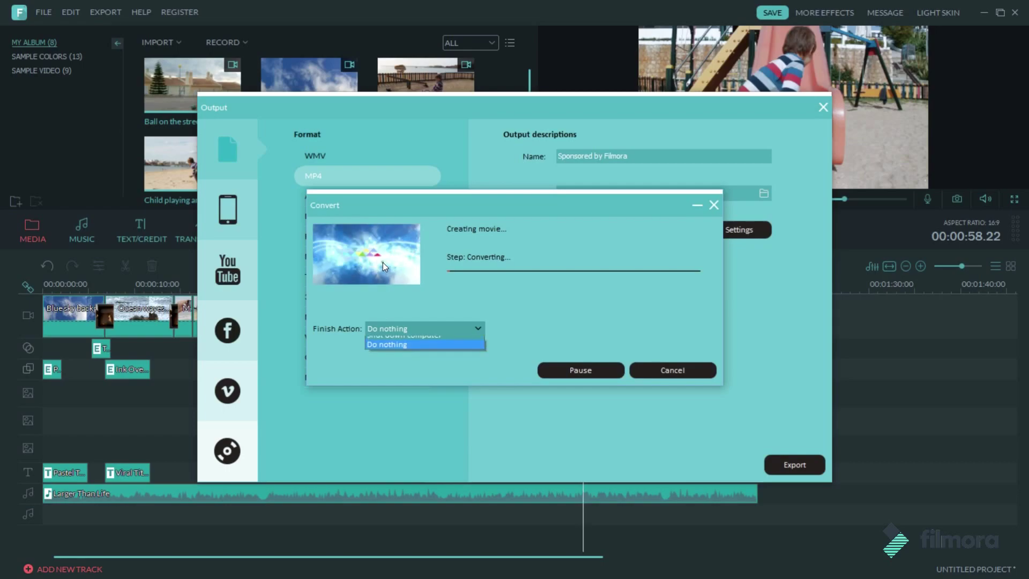
key(Up)
key(Up)
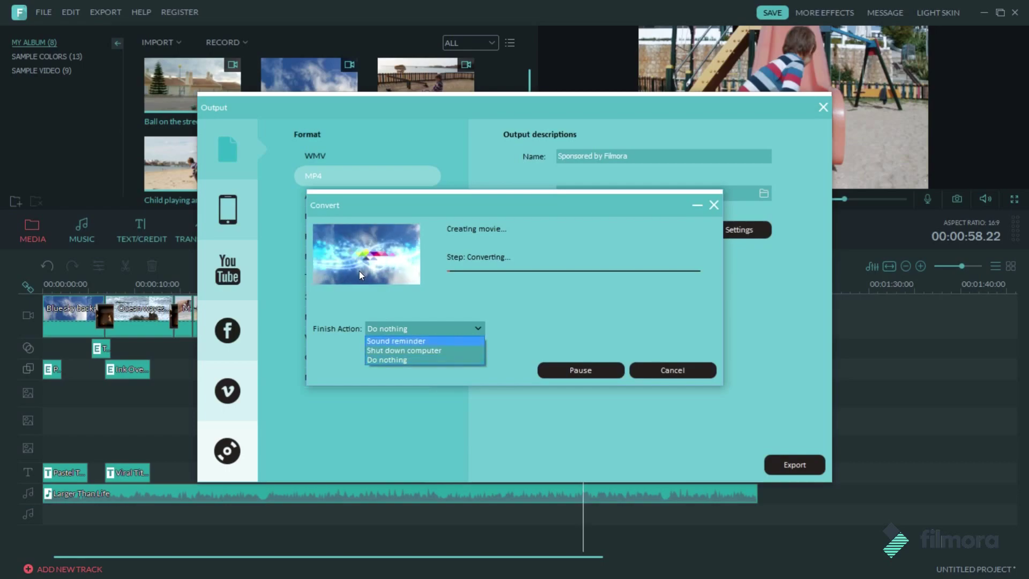
key(Return)
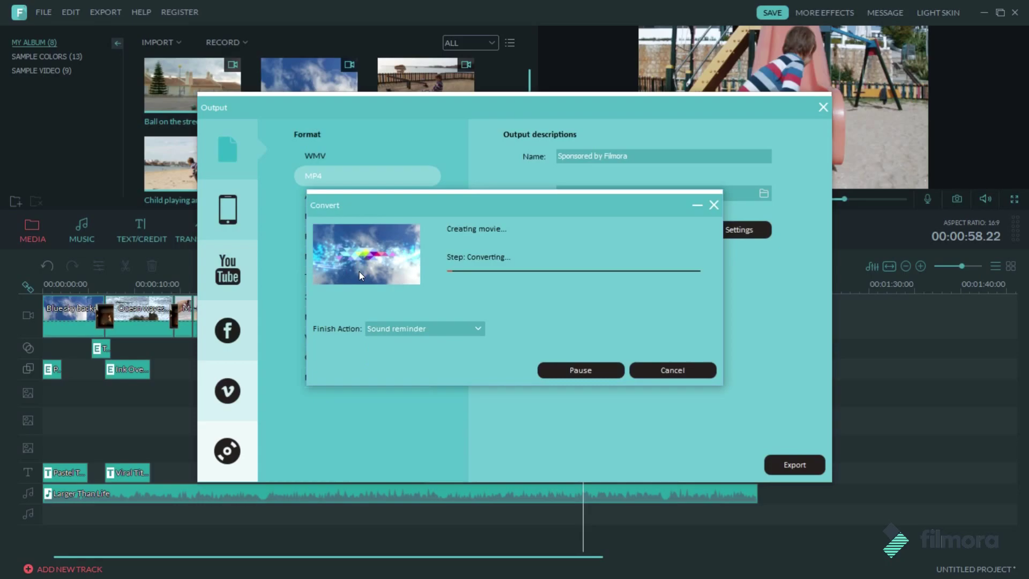